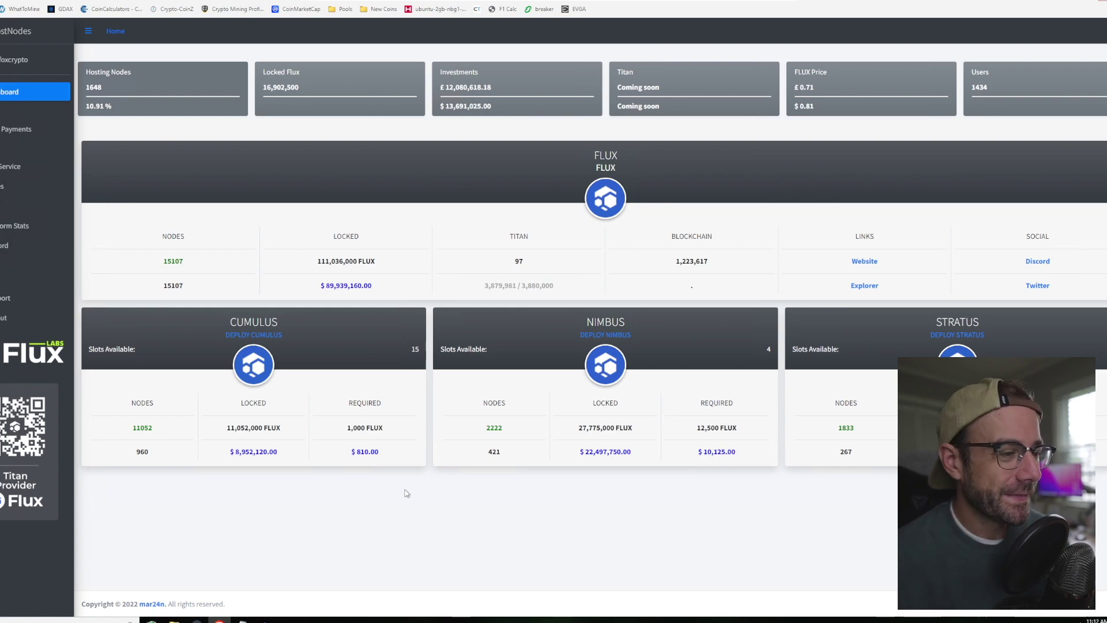
Step: Request a NIMBUS node on the 182-day plan to reveal its 202.442 FLUX payment address
{"action": "left_click", "coordinate": [616, 335]}
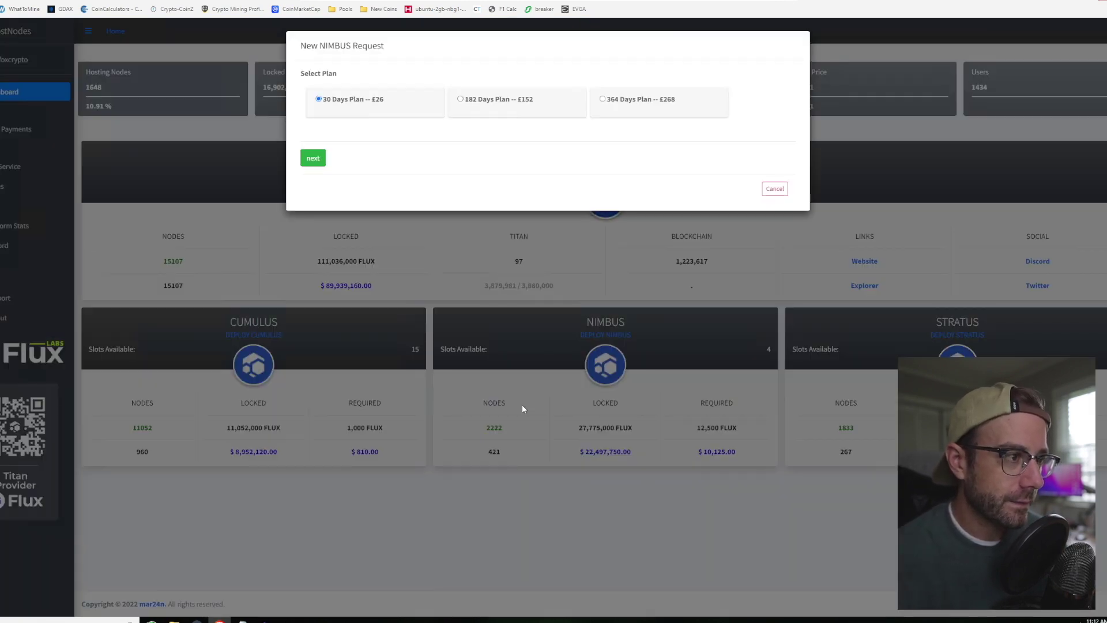
{"action": "left_click", "coordinate": [483, 100]}
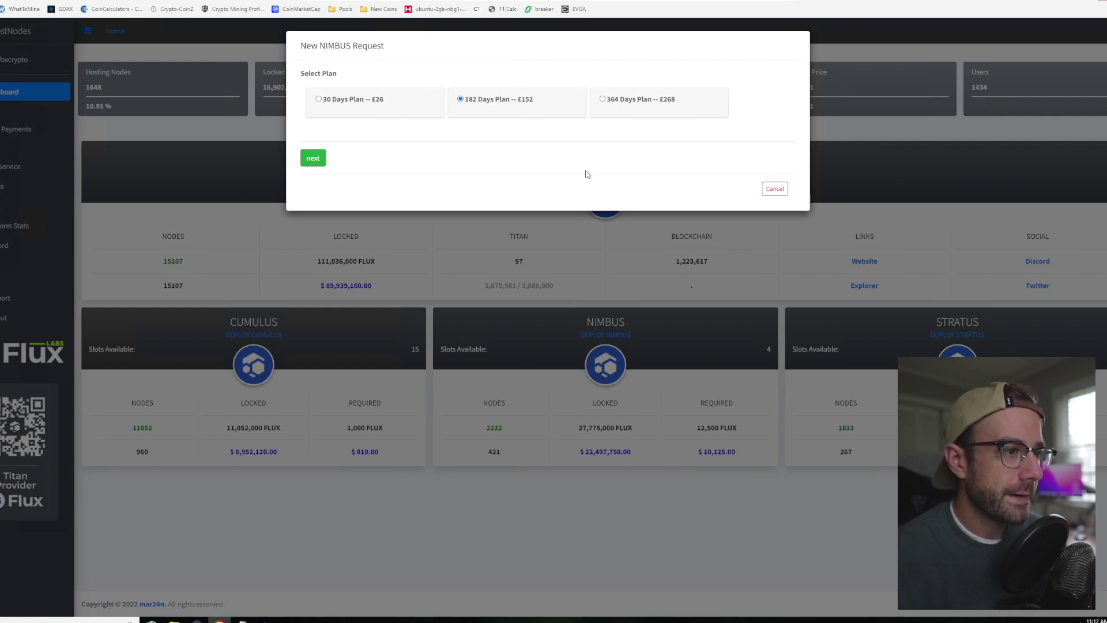
{"action": "left_click", "coordinate": [313, 158]}
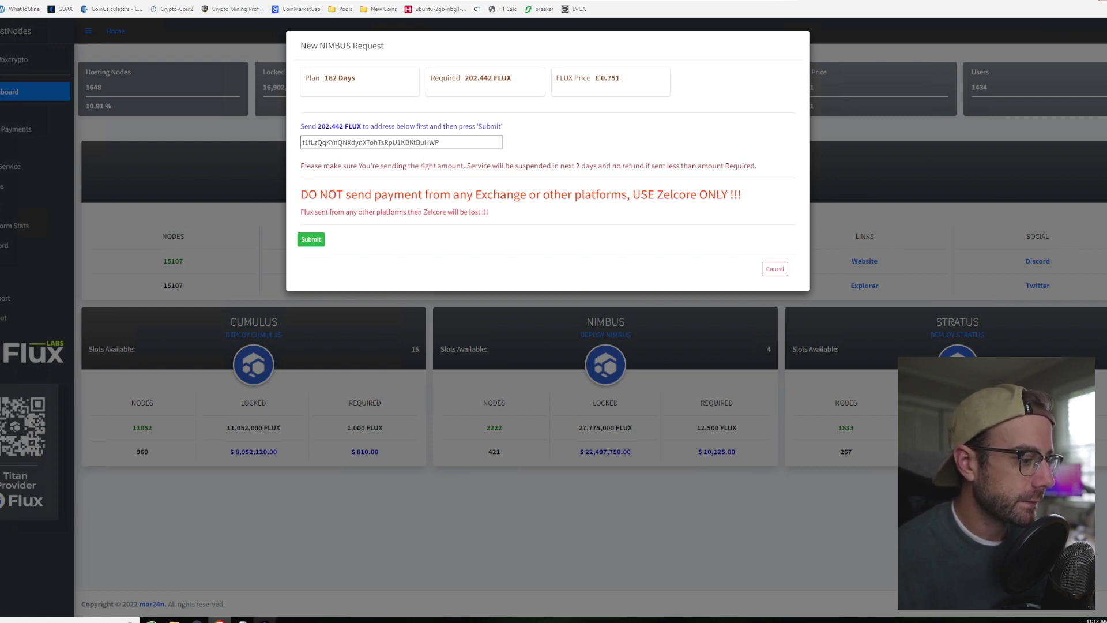
{"action": "left_click", "coordinate": [265, 621]}
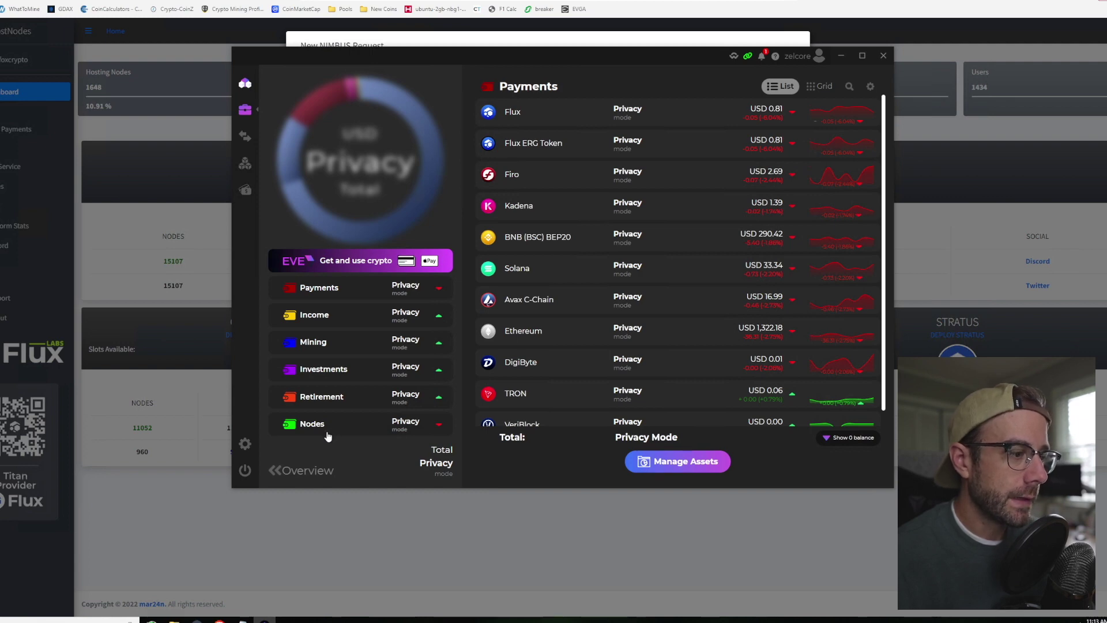
Step: Stage a 12500 FLUX send from the Payments wallet's Flux to the Nodes wallet address
{"action": "left_click", "coordinate": [544, 109]}
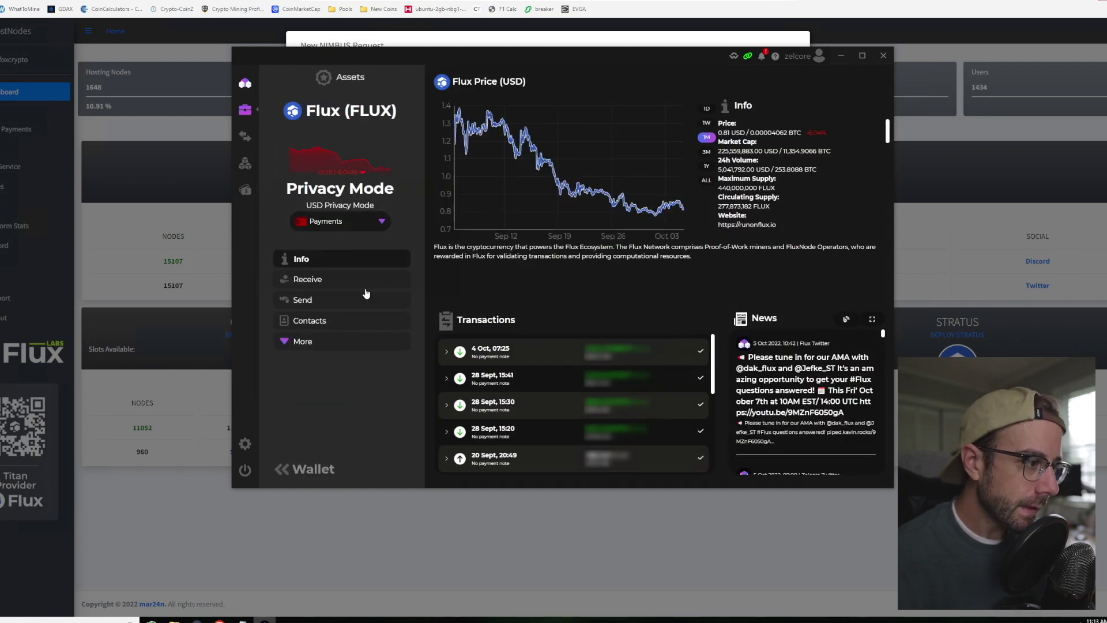
{"action": "left_click", "coordinate": [309, 301]}
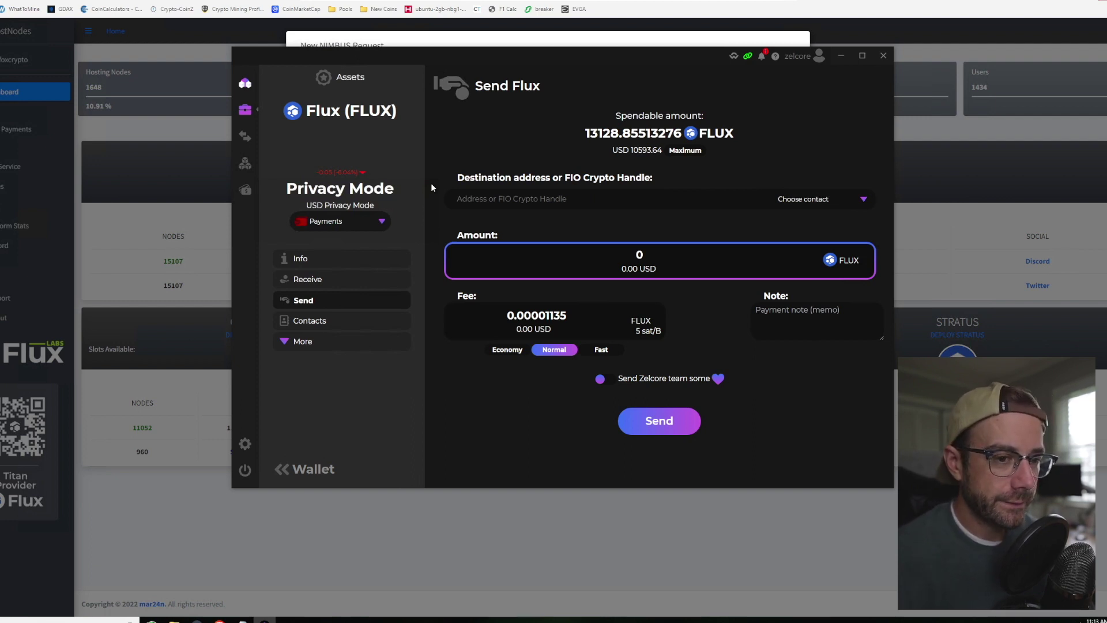
{"action": "left_click", "coordinate": [628, 258]}
{"action": "type", "text": "120"}
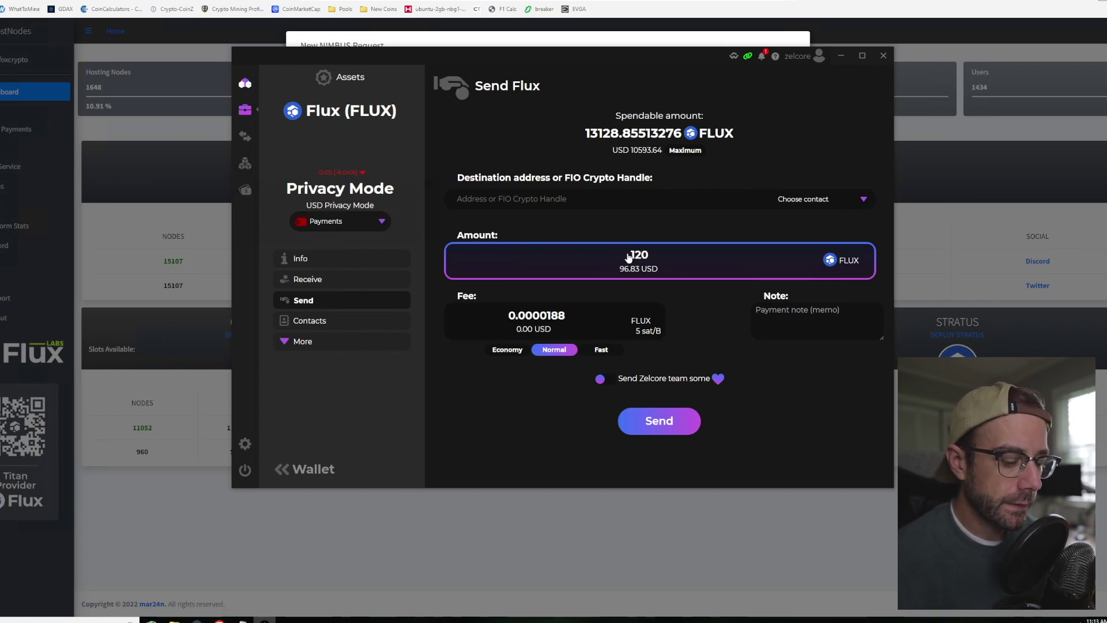
{"action": "key", "text": "BackSpace"}
{"action": "type", "text": "500"}
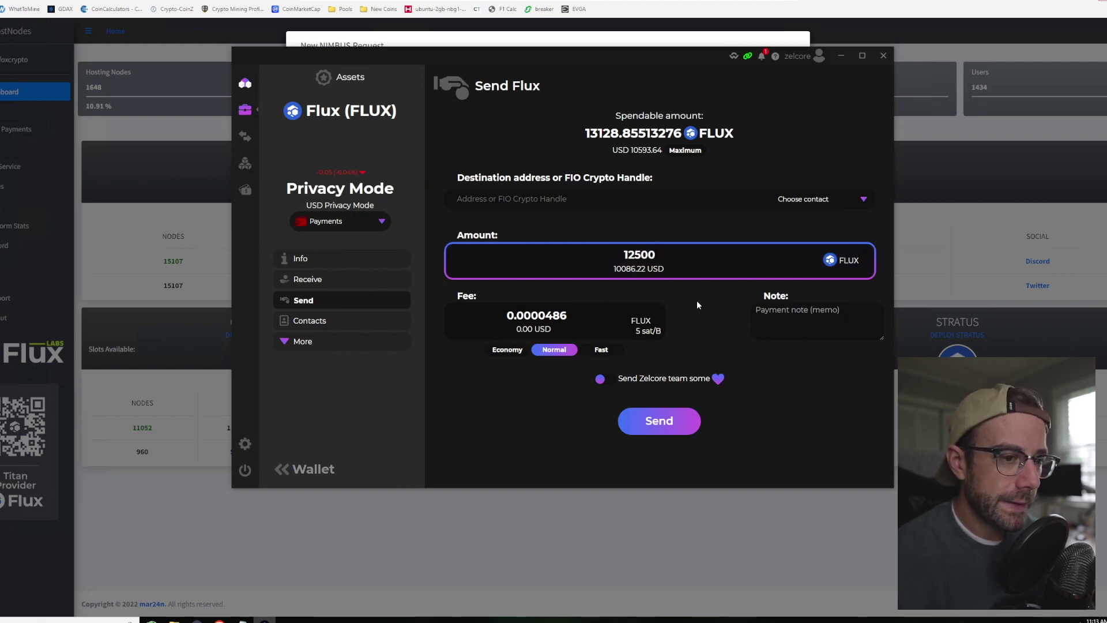
{"action": "left_click", "coordinate": [790, 200]}
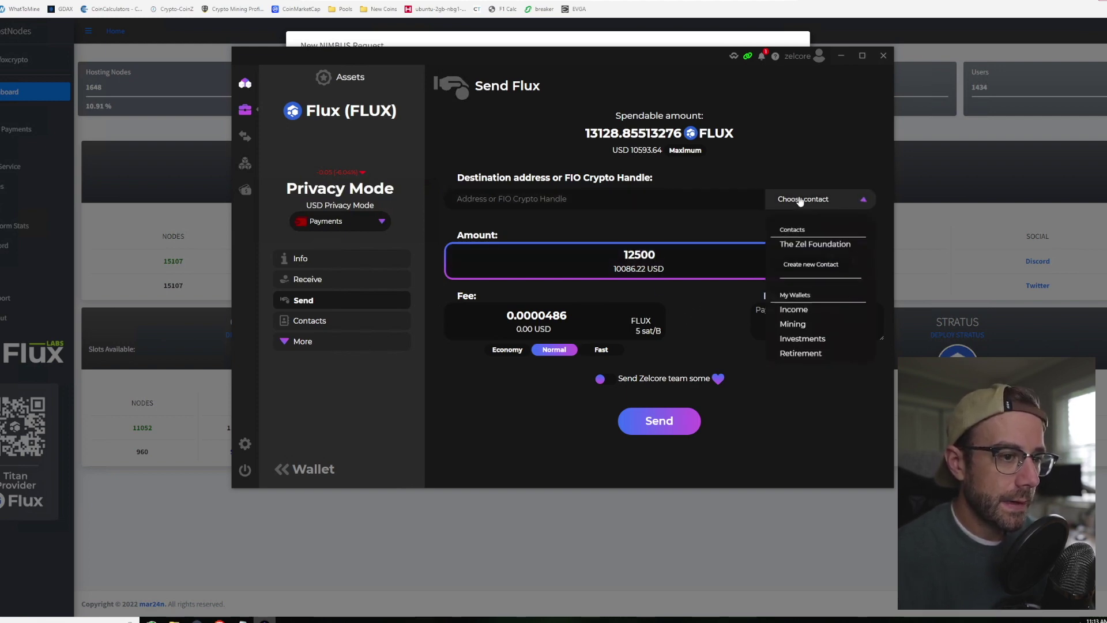
{"action": "left_click", "coordinate": [801, 350]}
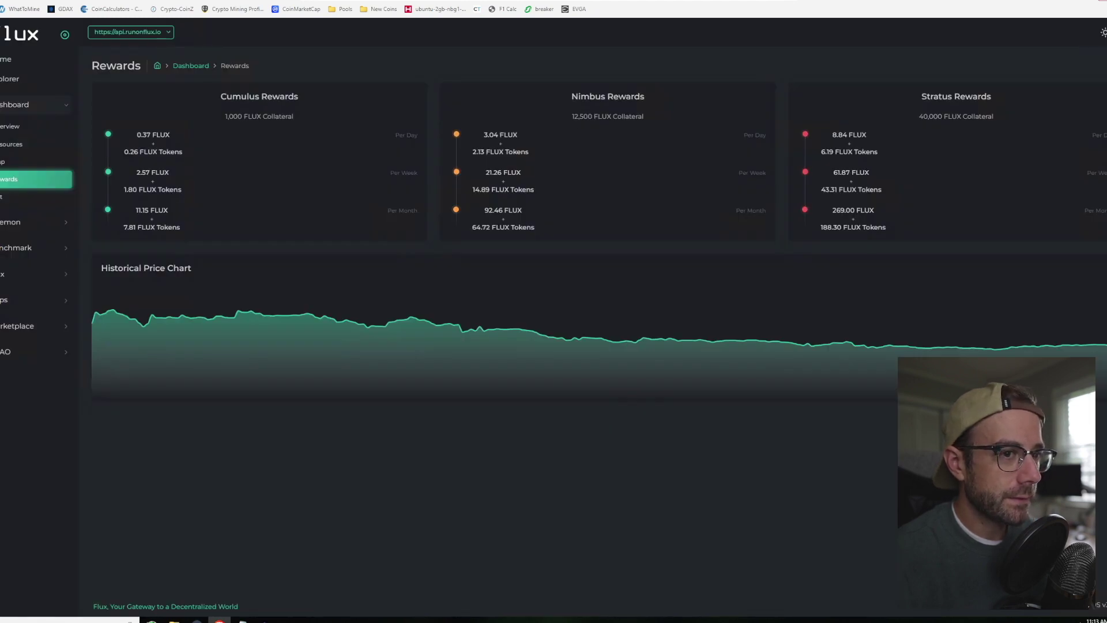
Step: Confirm the Nimbus tier's 12,500 FLUX collateral on the Flux Rewards page, then return to Zelcore
{"action": "left_click_drag", "start_coordinate": [571, 116], "coordinate": [602, 117]}
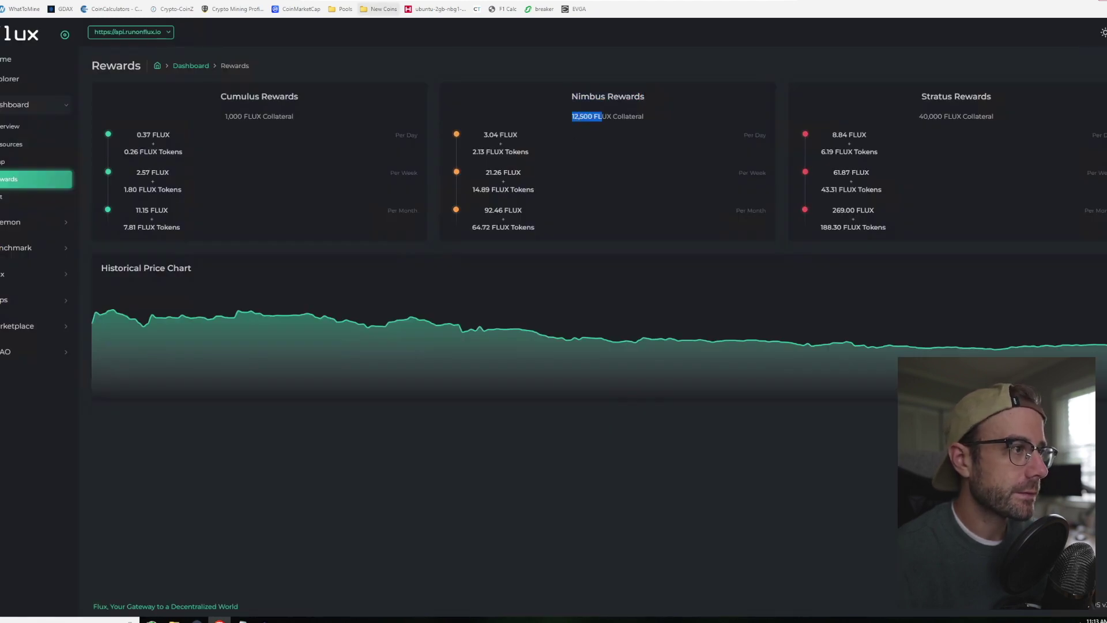
{"action": "left_click", "coordinate": [264, 620]}
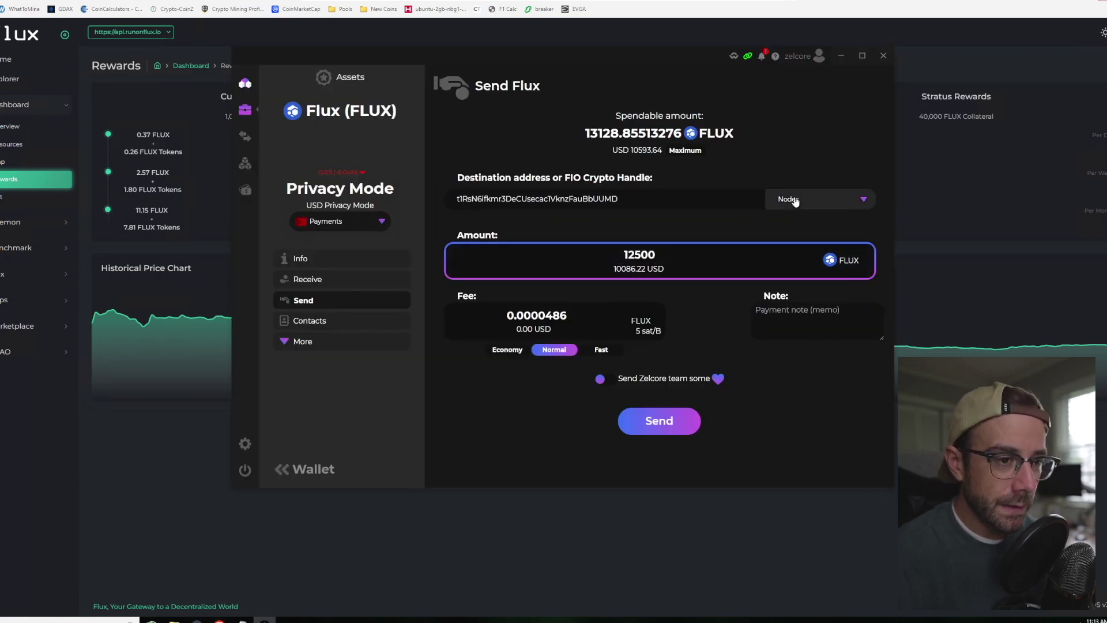
Step: Send the 12500 FLUX to the Nodes wallet using the Fast fee
{"action": "left_click", "coordinate": [601, 350]}
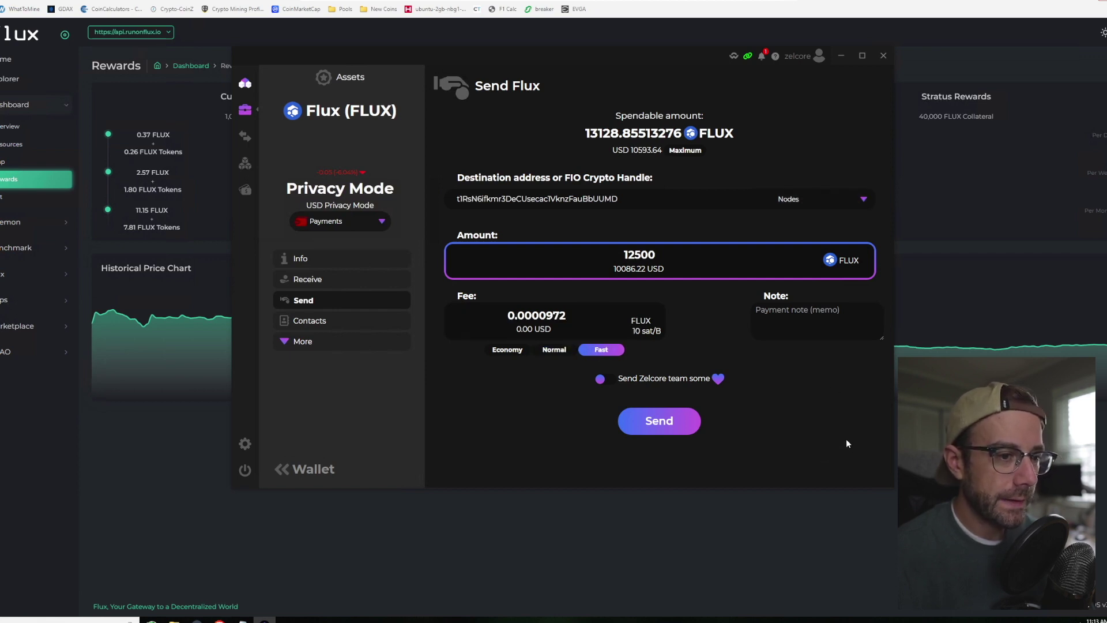
{"action": "left_click", "coordinate": [672, 428]}
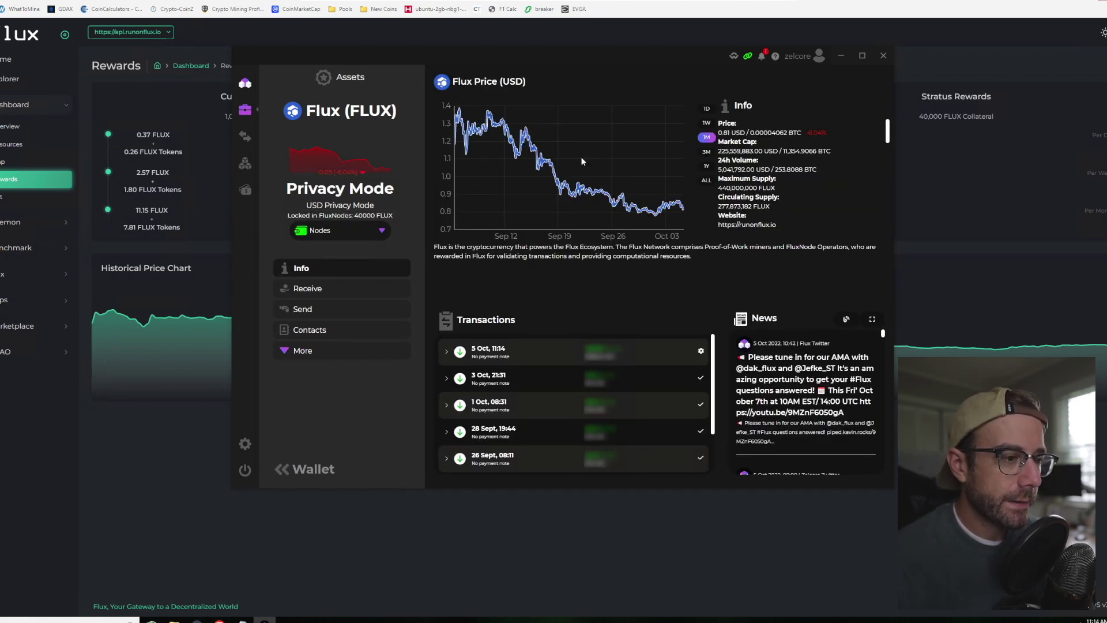
Step: Expand the new 5 Oct transaction and open FluxNodes, showing the NIMBUS node OFFLINE
{"action": "left_click", "coordinate": [483, 353]}
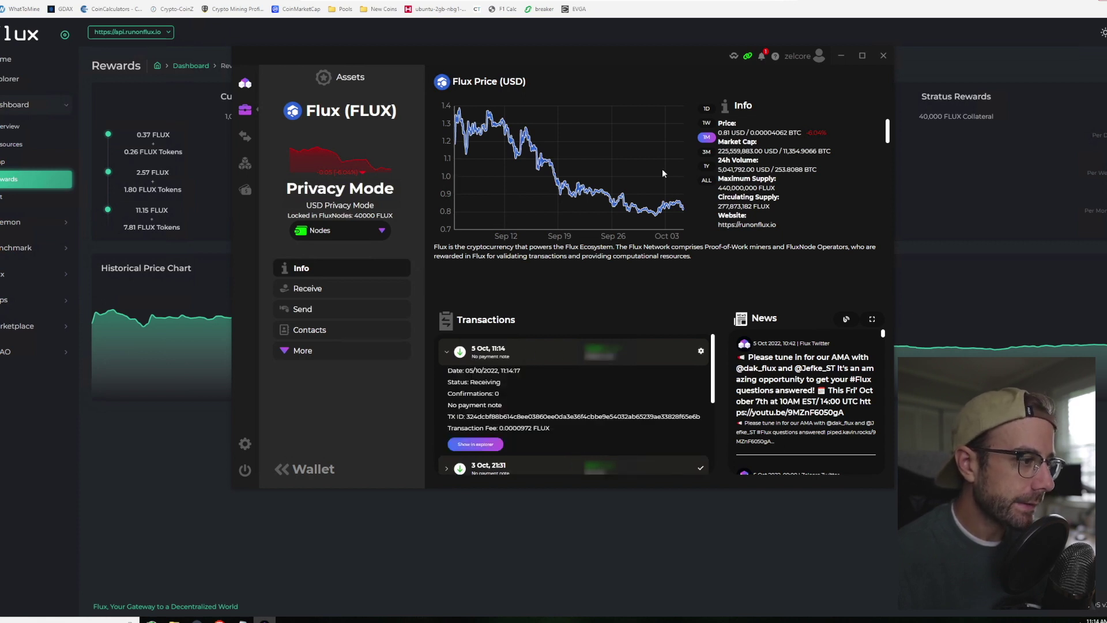
{"action": "mouse_move", "coordinate": [251, 90]}
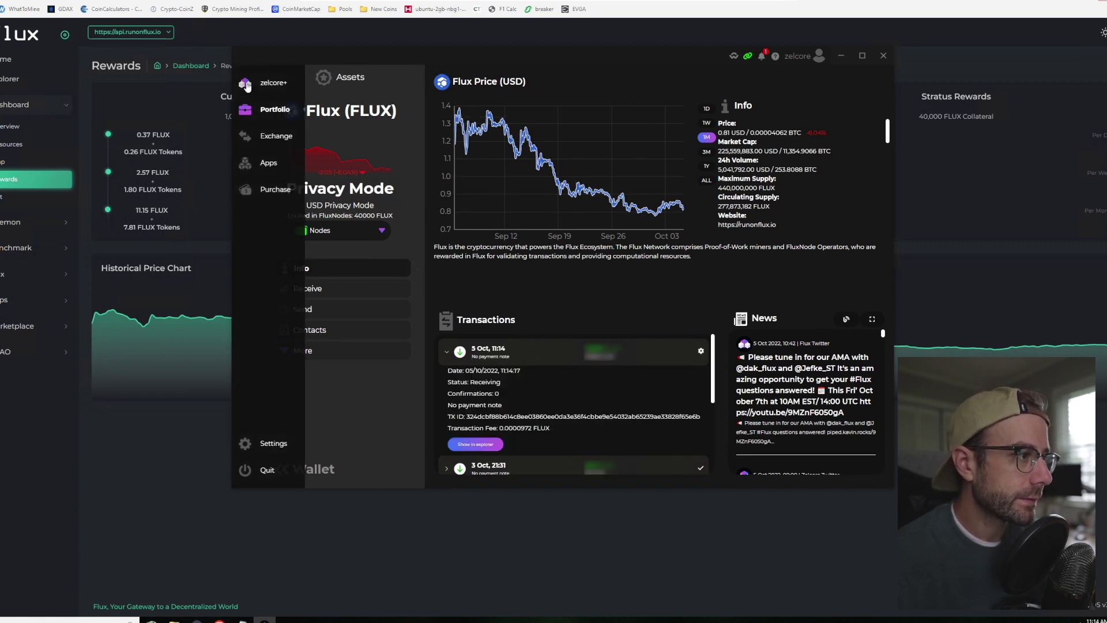
{"action": "left_click", "coordinate": [269, 164]}
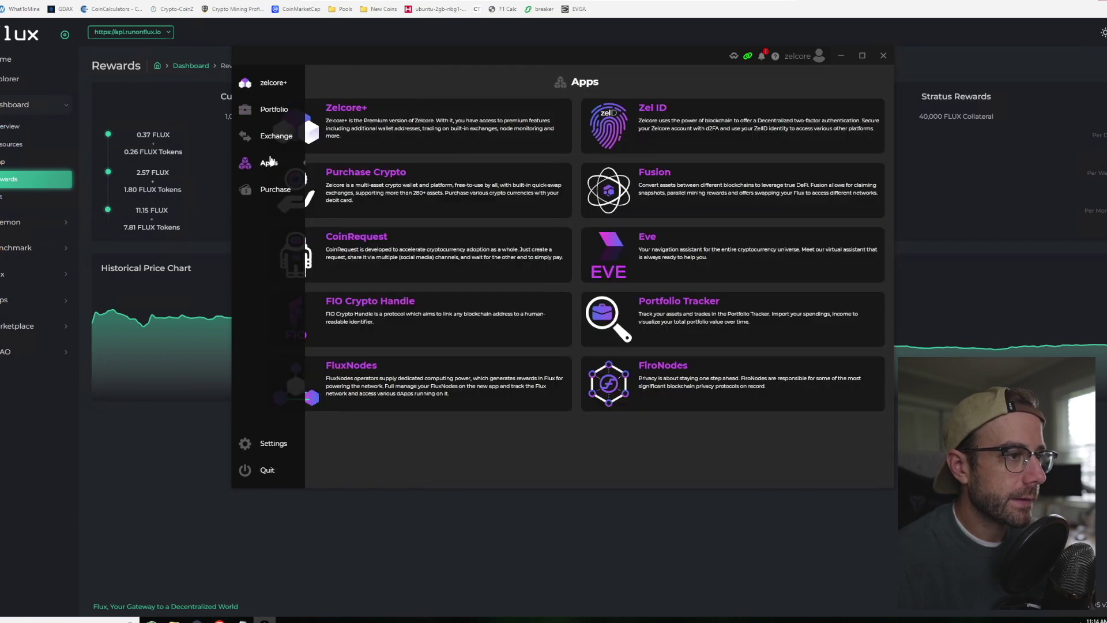
{"action": "left_click", "coordinate": [371, 377]}
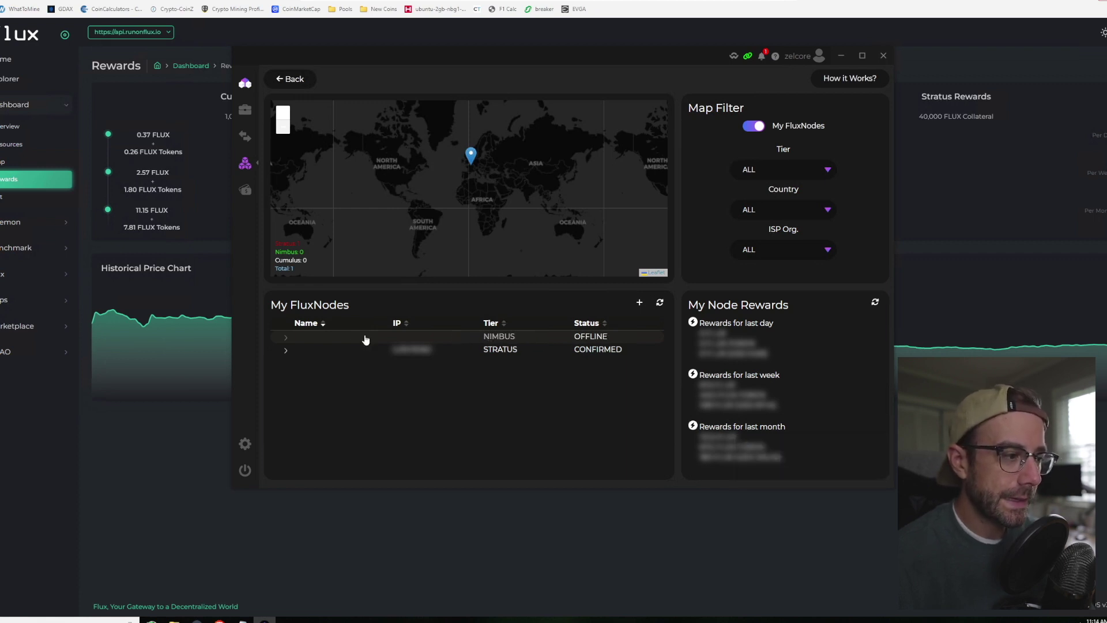
Step: Inspect the NIMBUS node's address and collateral details and the Nodes wallet's Flux asset
{"action": "left_click", "coordinate": [287, 338]}
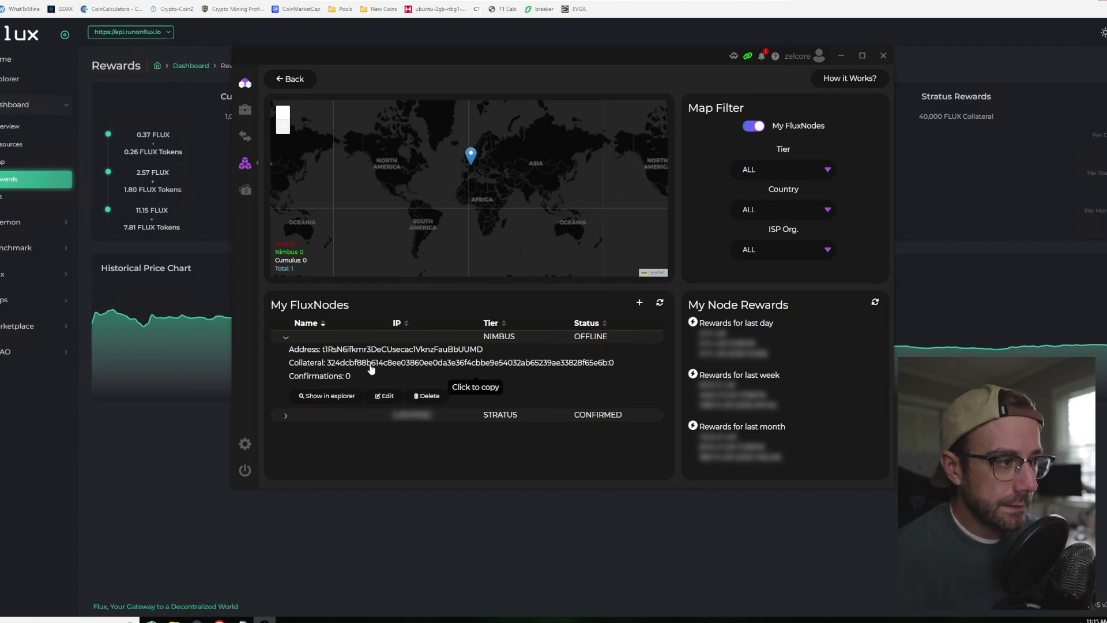
{"action": "mouse_move", "coordinate": [245, 86]}
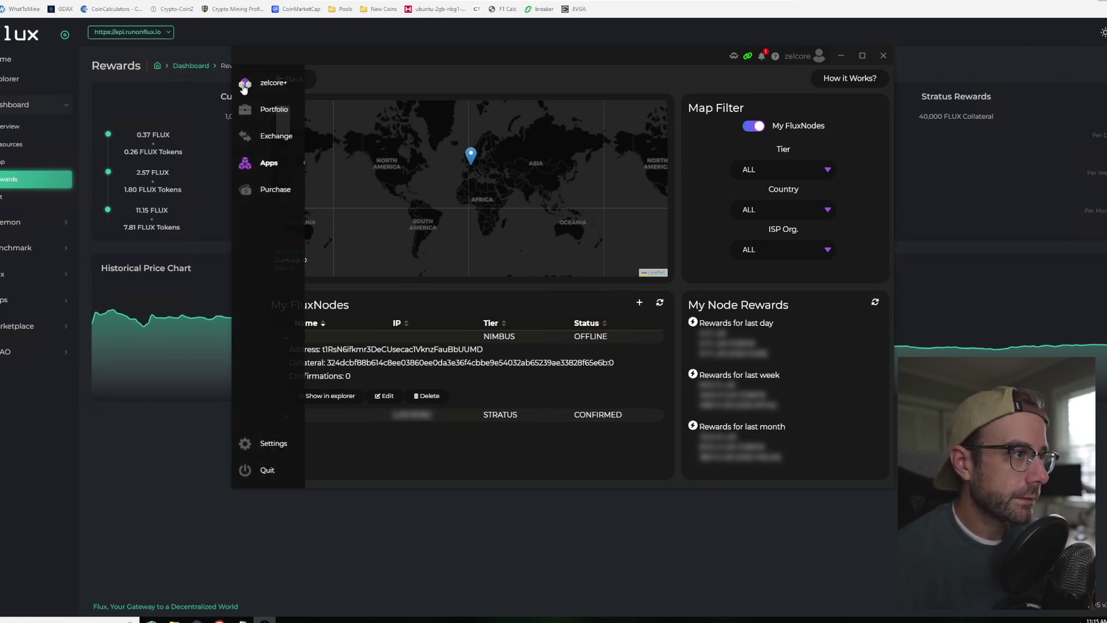
{"action": "left_click", "coordinate": [261, 86]}
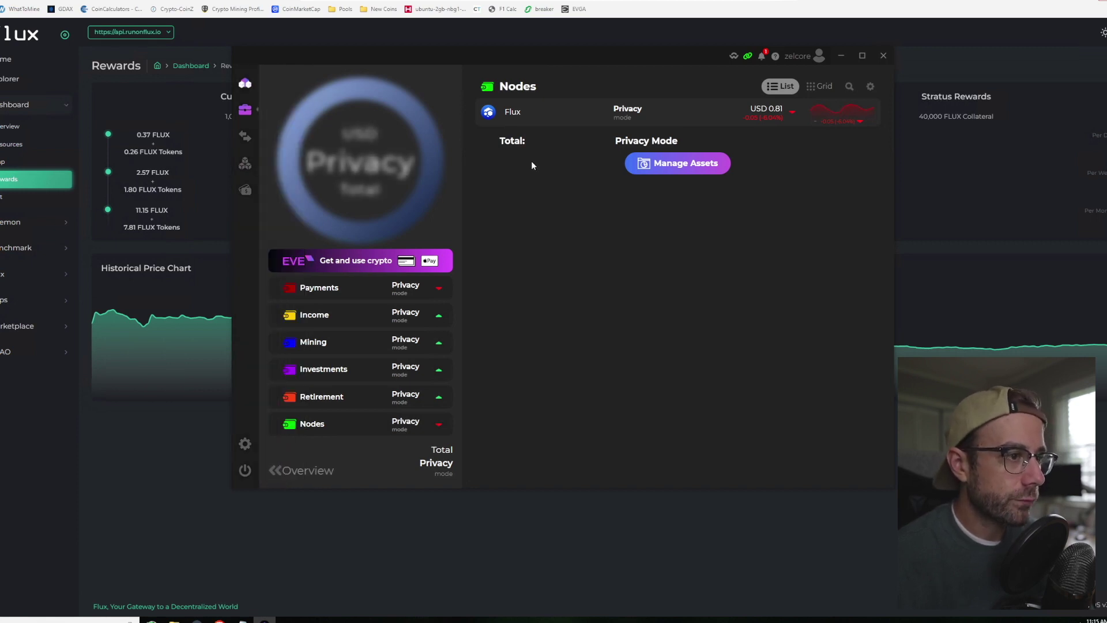
{"action": "left_click", "coordinate": [552, 114]}
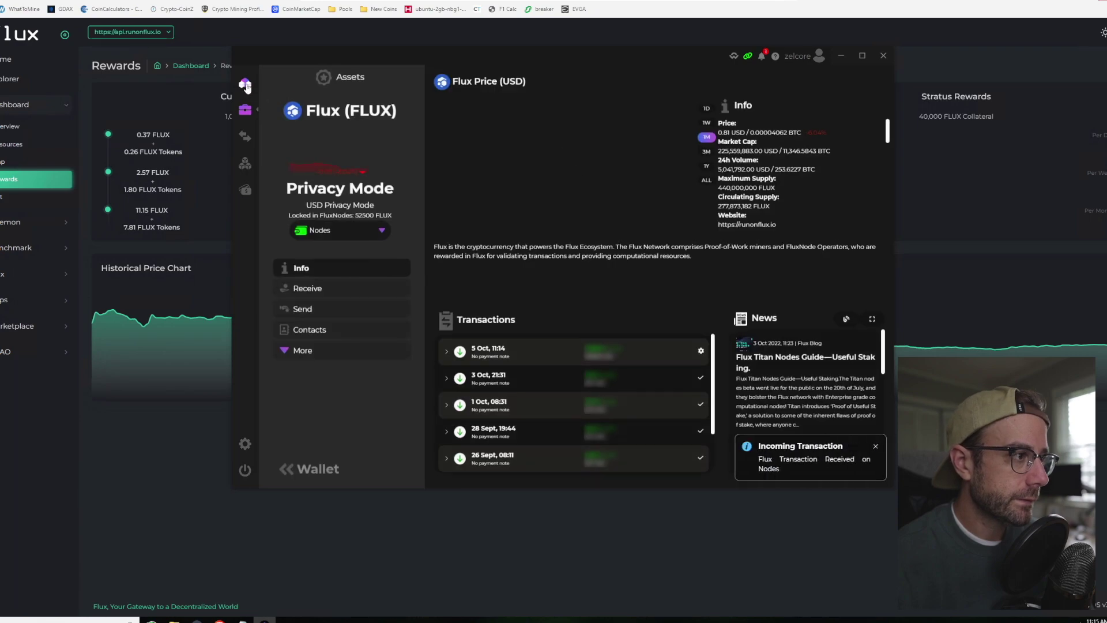
{"action": "left_click", "coordinate": [492, 120]}
Step: Open a new Flux send form from the Payments wallet
{"action": "left_click", "coordinate": [329, 293]}
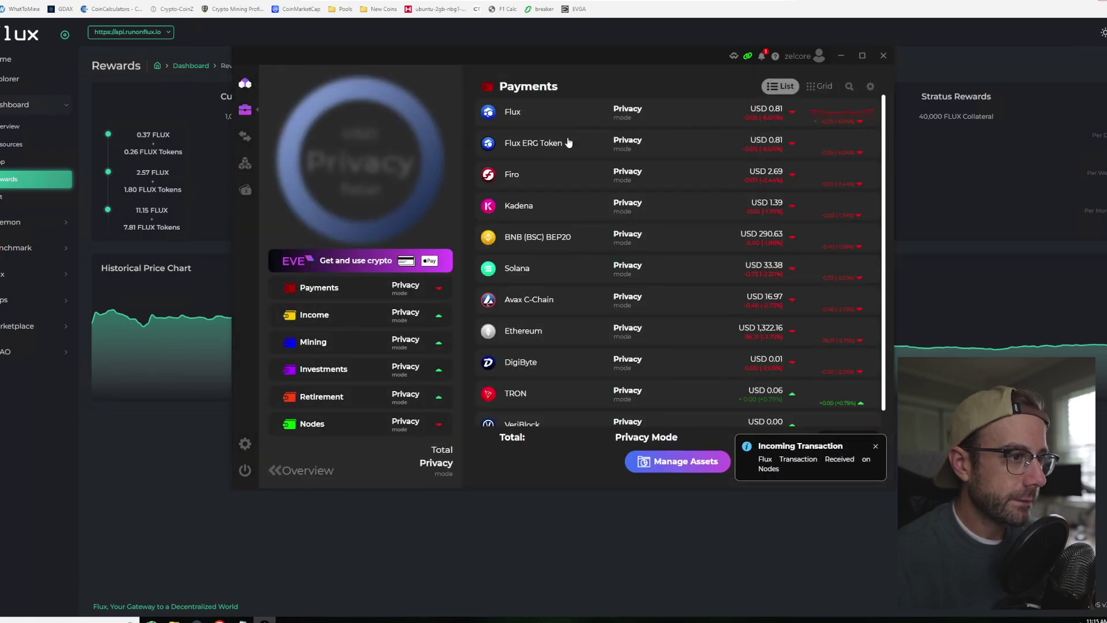
{"action": "left_click", "coordinate": [551, 114]}
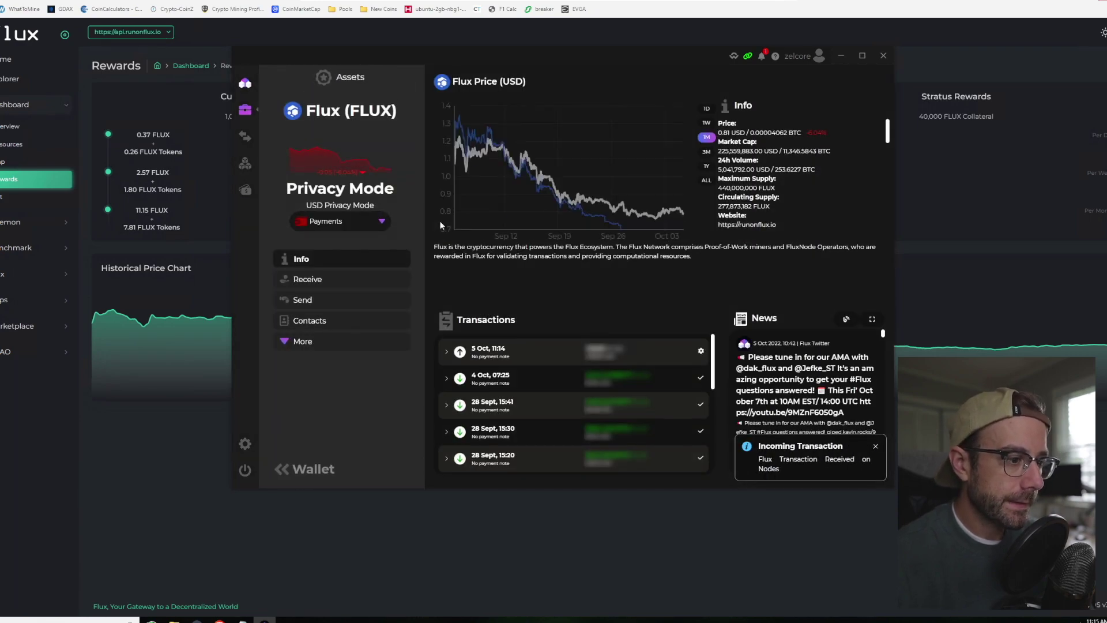
{"action": "left_click", "coordinate": [311, 300]}
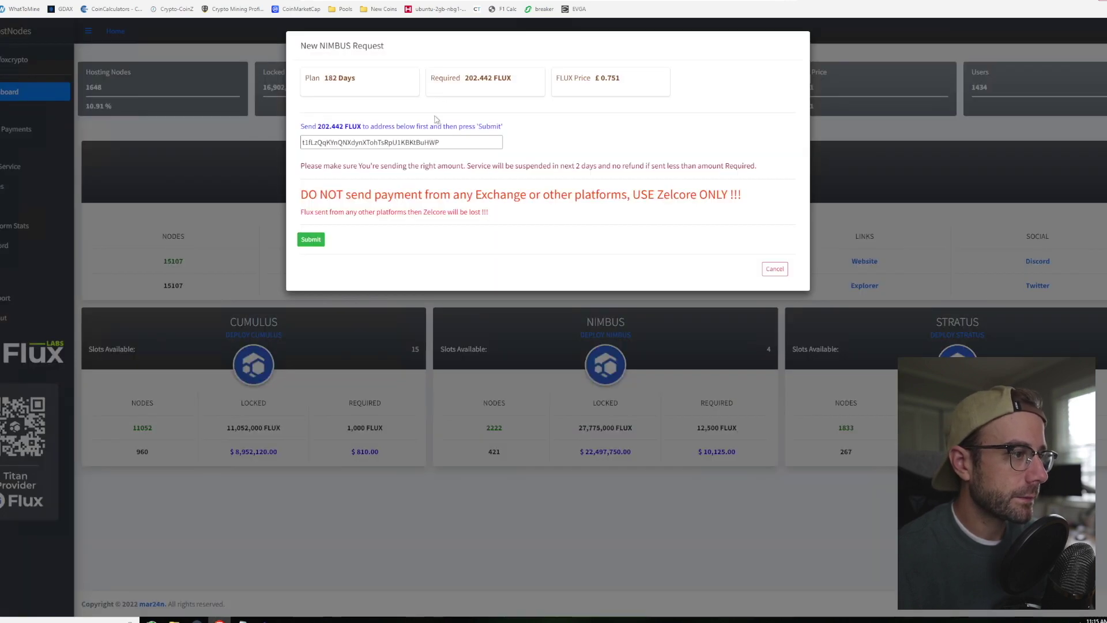
Step: Copy the NIMBUS payment address from HostNodes into the send form's destination
{"action": "double_click", "coordinate": [390, 143]}
{"action": "right_click", "coordinate": [378, 142]}
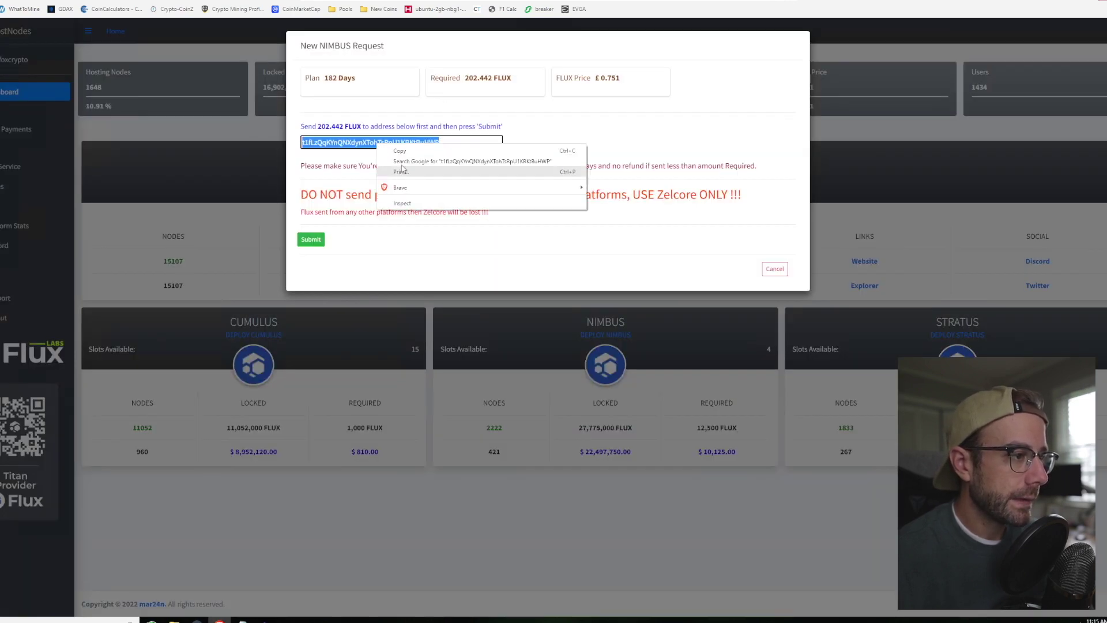
{"action": "left_click", "coordinate": [401, 151]}
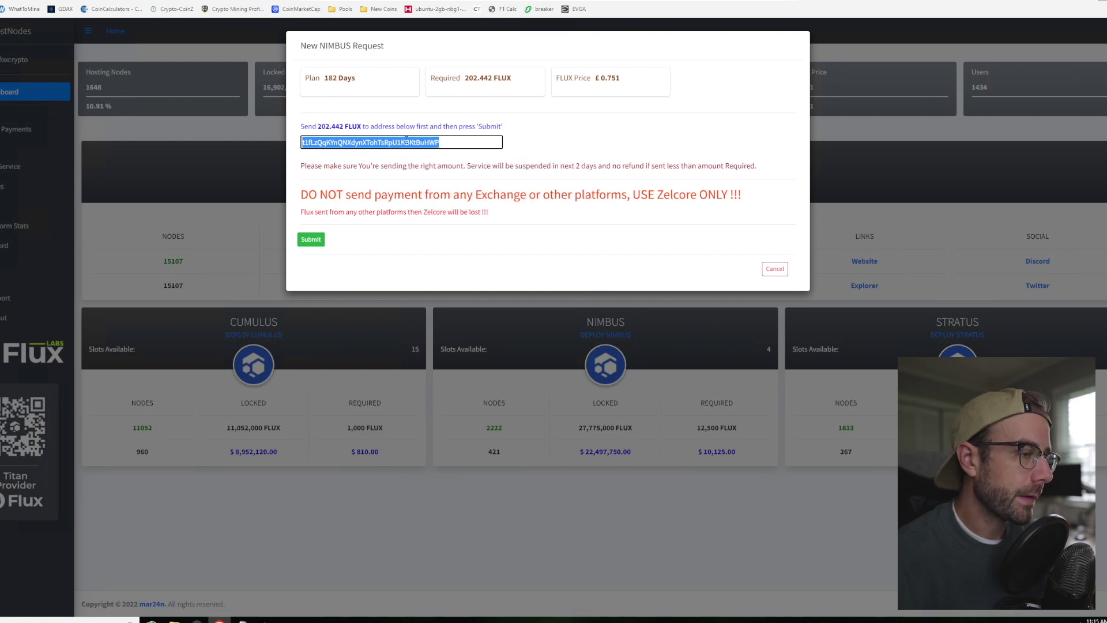
{"action": "left_click", "coordinate": [266, 620]}
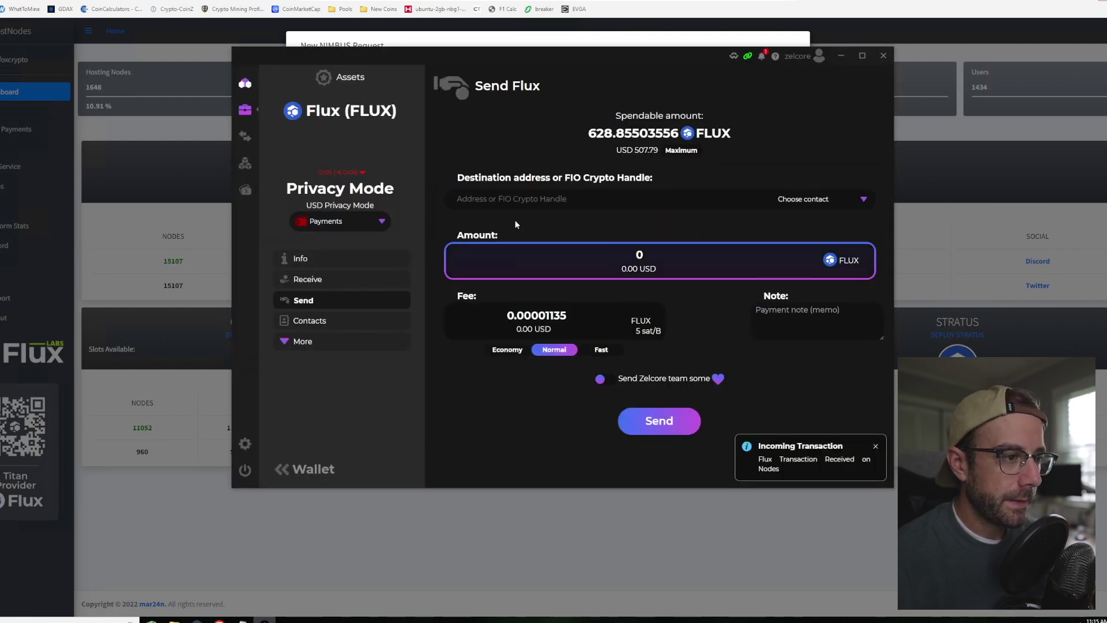
{"action": "left_click", "coordinate": [516, 199]}
{"action": "key", "text": "ctrl+v"}
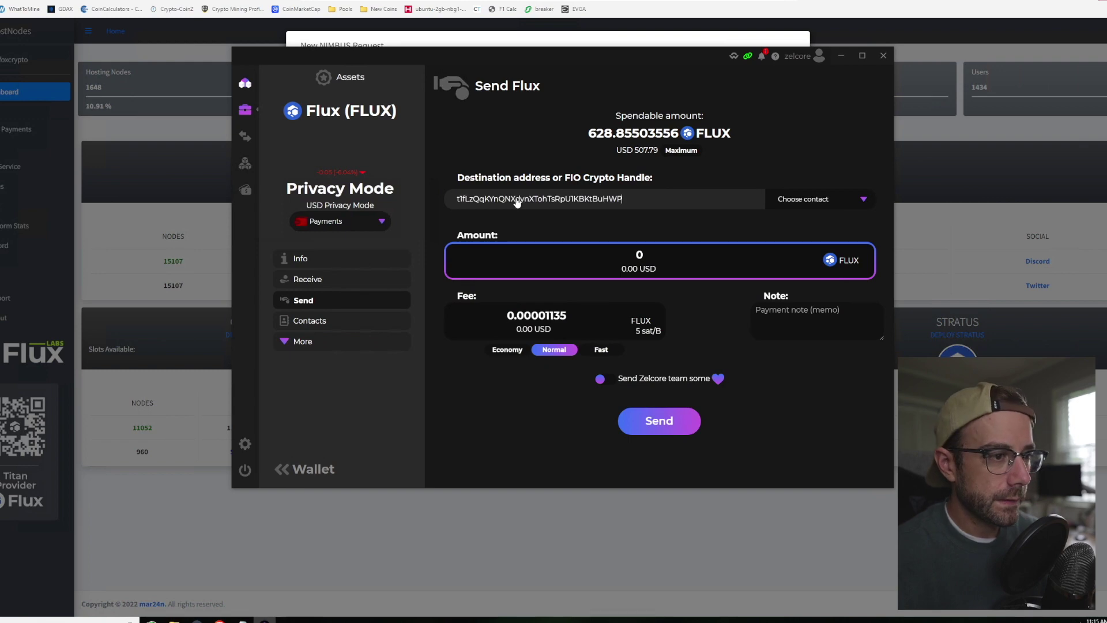
Step: Enter the copied 202.442 FLUX amount, fix the stray leading zero, and choose the Fast fee
{"action": "key", "text": "alt+Tab"}
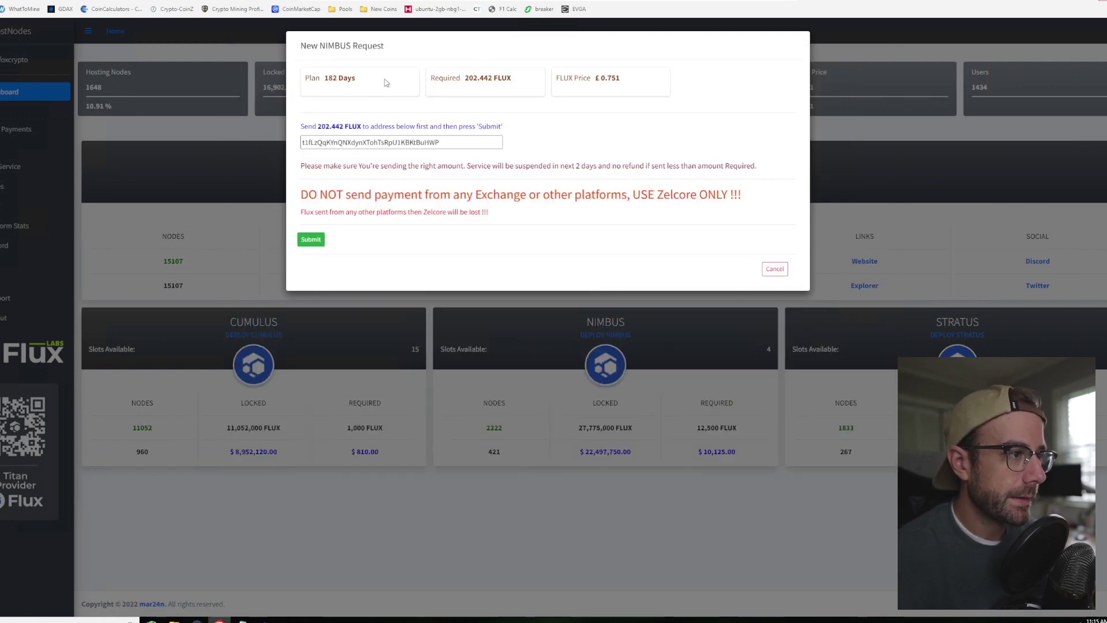
{"action": "left_click_drag", "start_coordinate": [319, 126], "coordinate": [343, 122]}
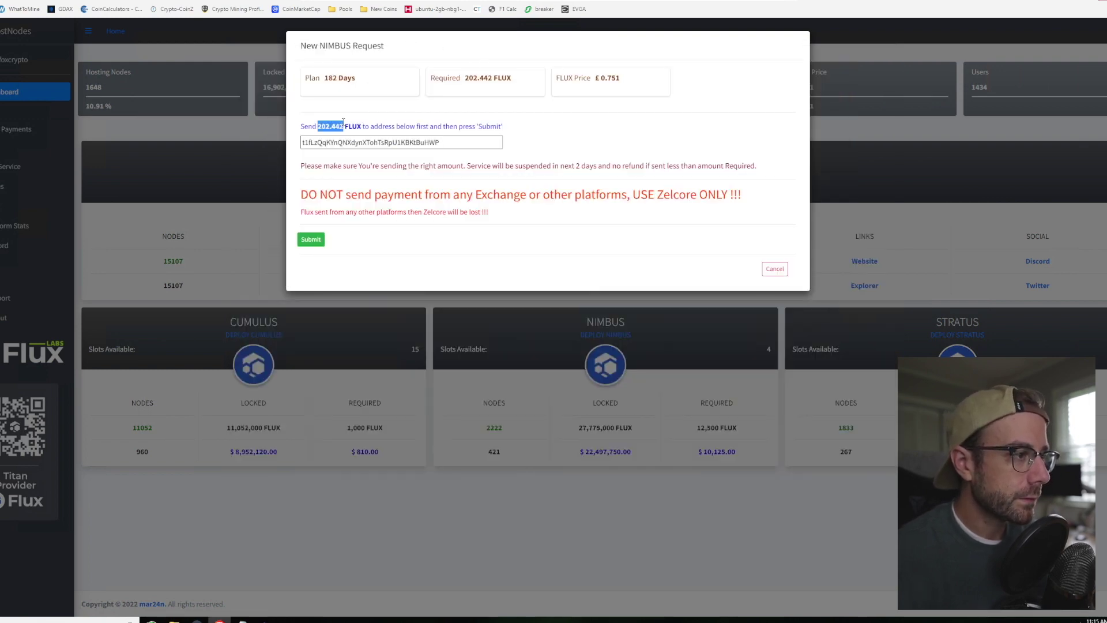
{"action": "right_click", "coordinate": [334, 127]}
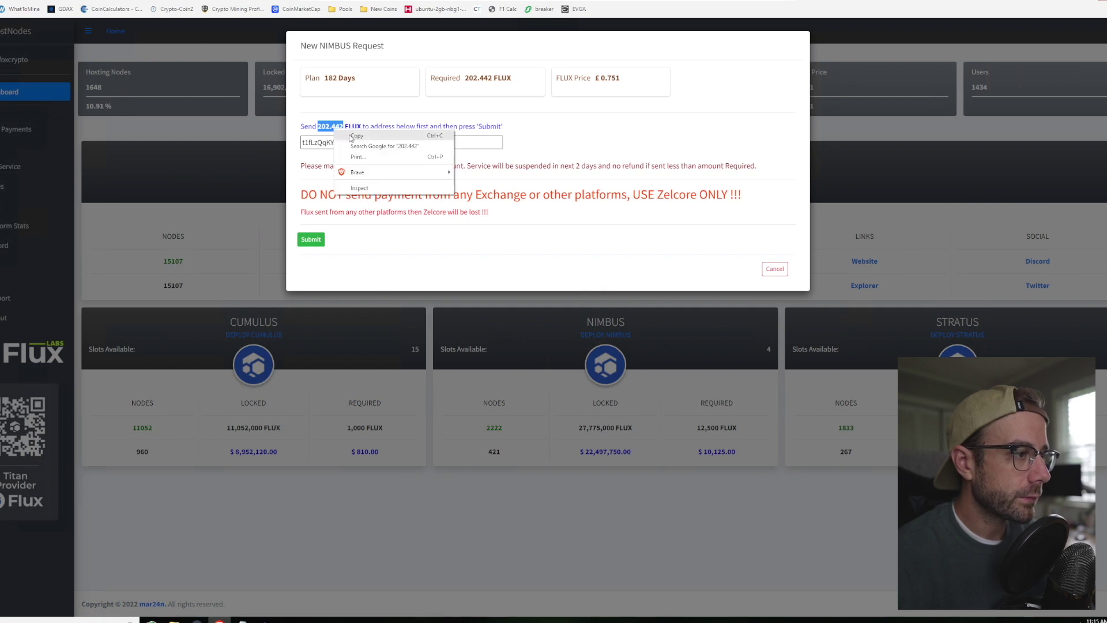
{"action": "left_click", "coordinate": [349, 136]}
{"action": "left_click", "coordinate": [270, 618]}
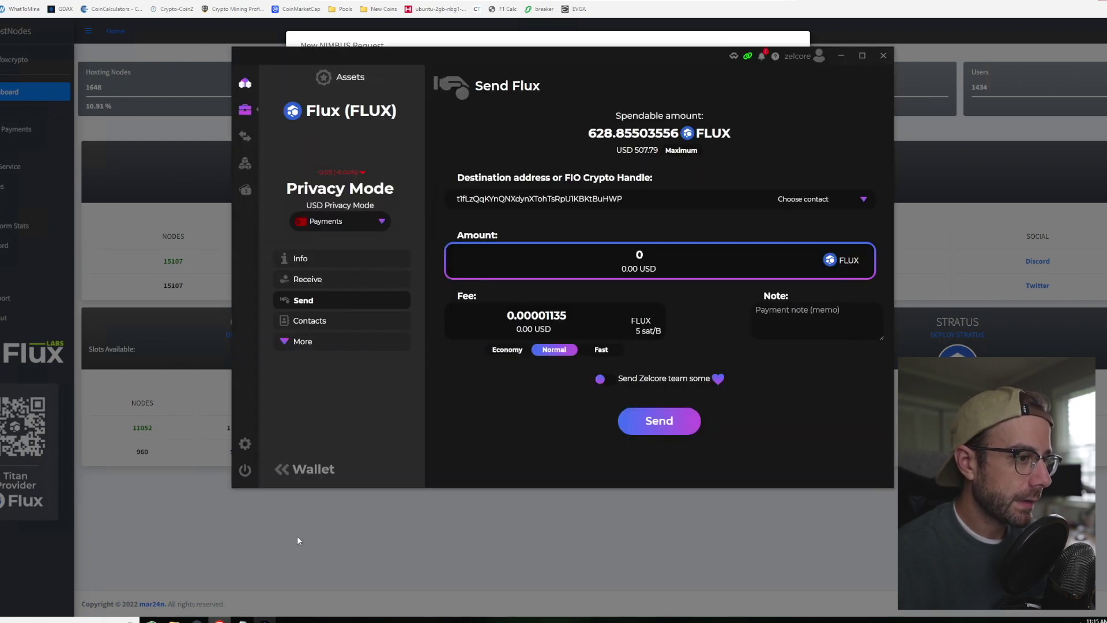
{"action": "key", "text": "ctrl+v"}
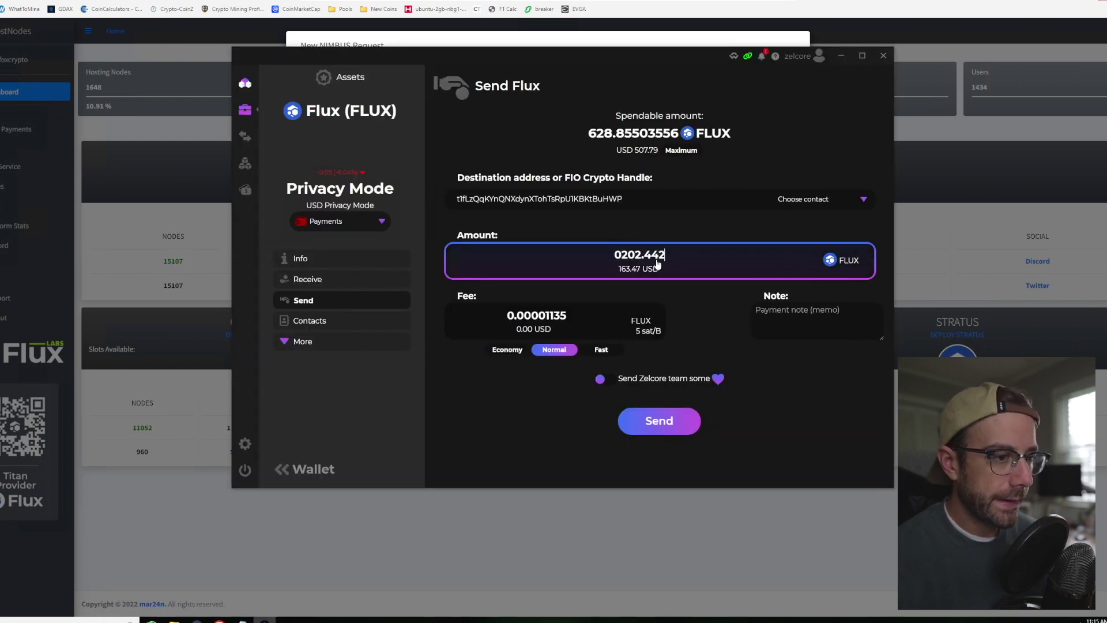
{"action": "left_click", "coordinate": [621, 256]}
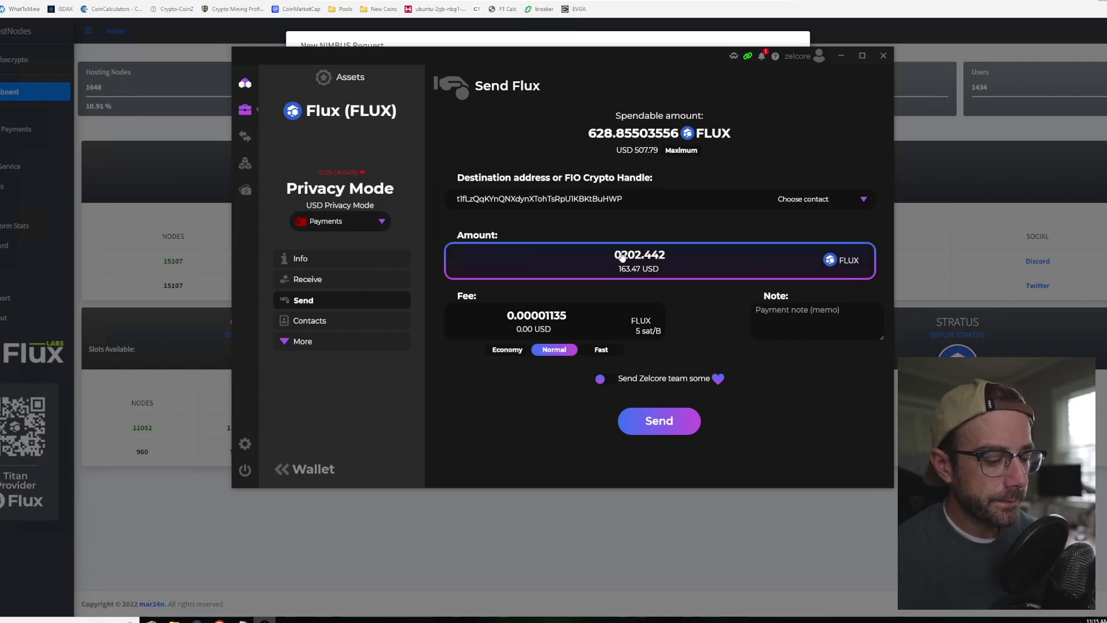
{"action": "key", "text": "BackSpace"}
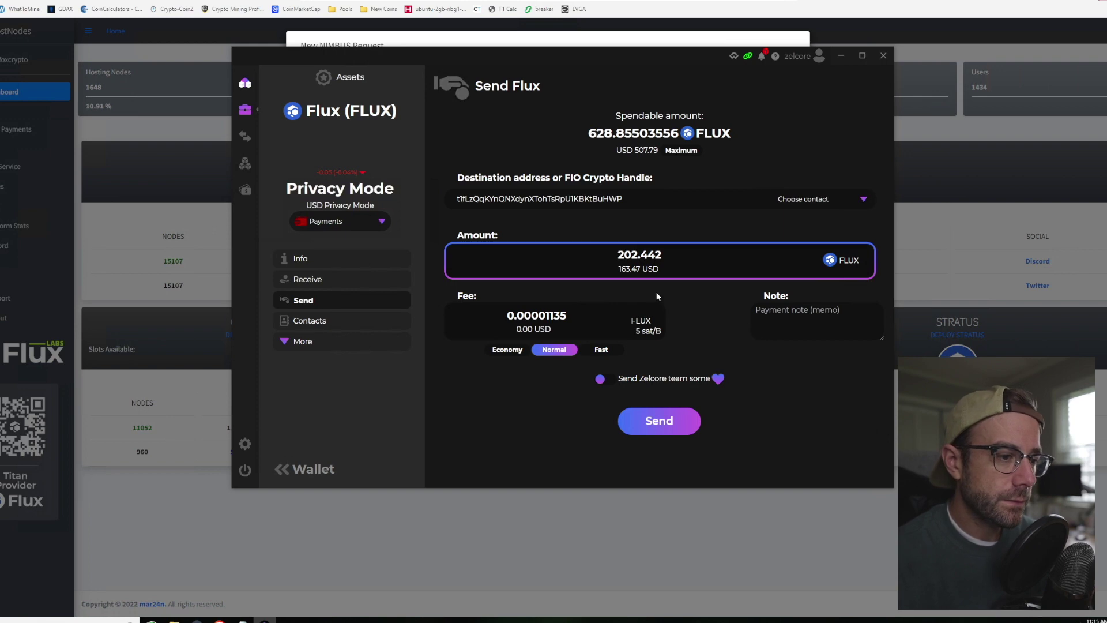
{"action": "left_click", "coordinate": [601, 350]}
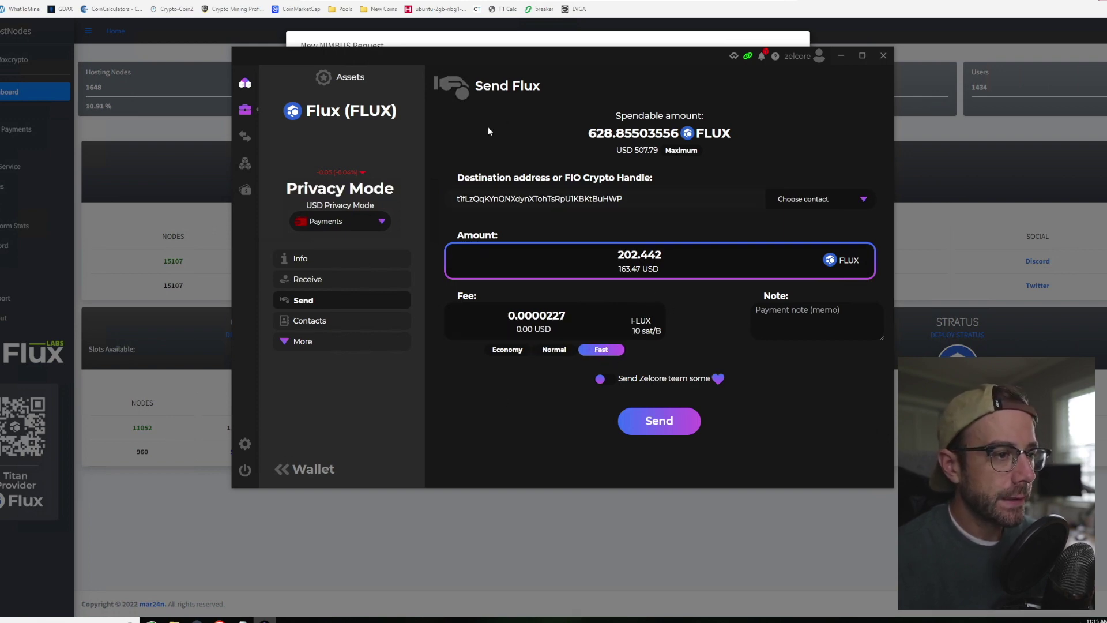
{"action": "left_click_drag", "start_coordinate": [565, 54], "coordinate": [524, 161]}
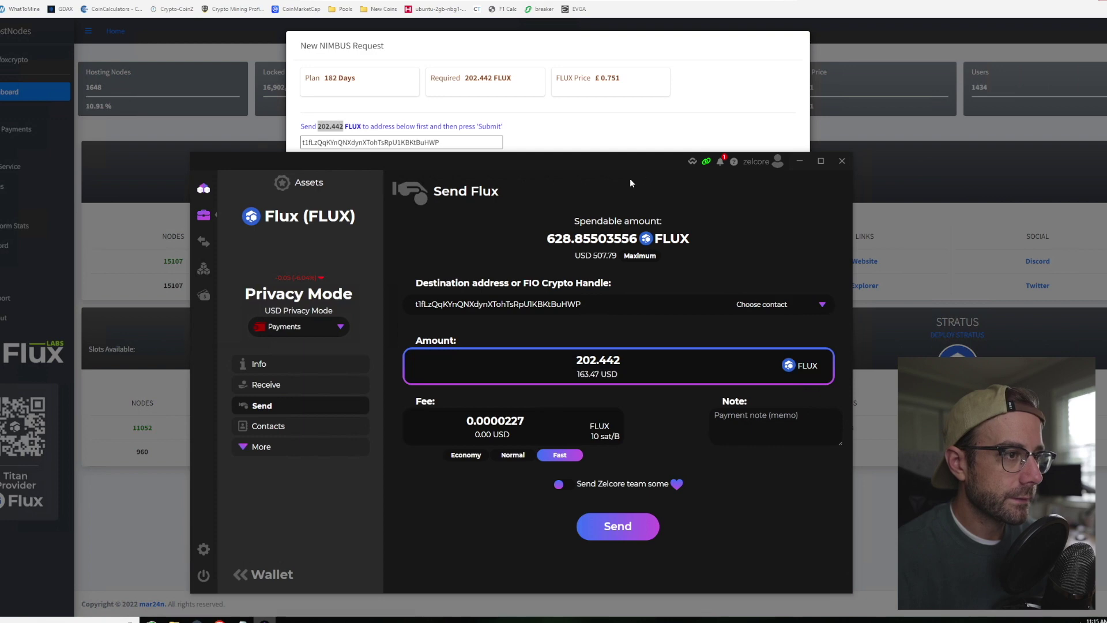
Step: Open the Start NIMBUS form from the NIMBUS row on the HostNodes dashboard
{"action": "left_click_drag", "start_coordinate": [607, 168], "coordinate": [646, 67]}
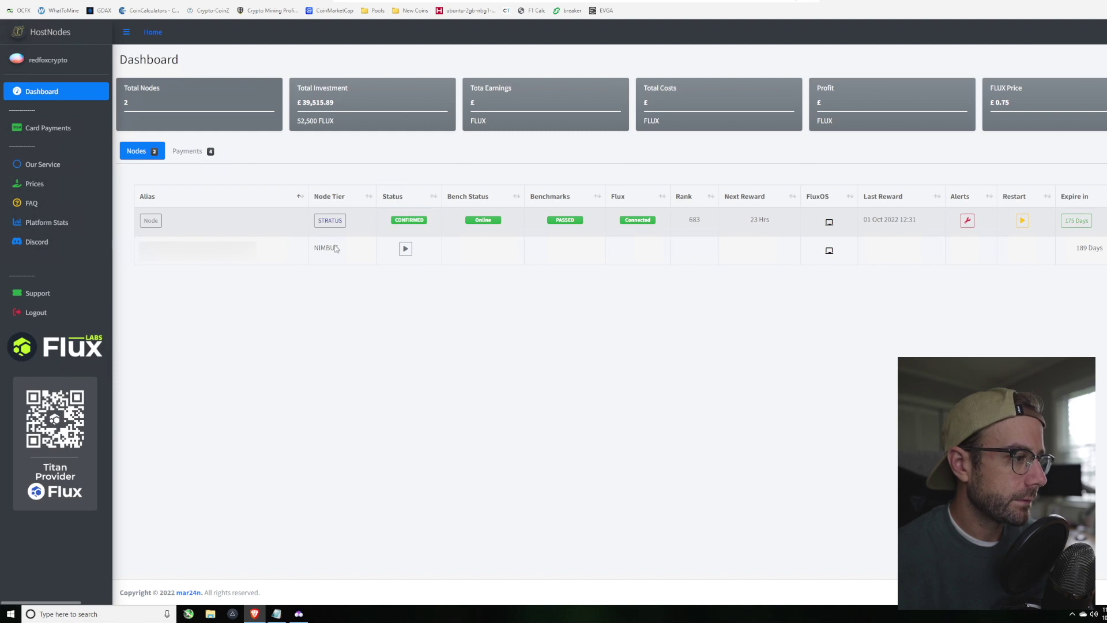
{"action": "left_click", "coordinate": [406, 248]}
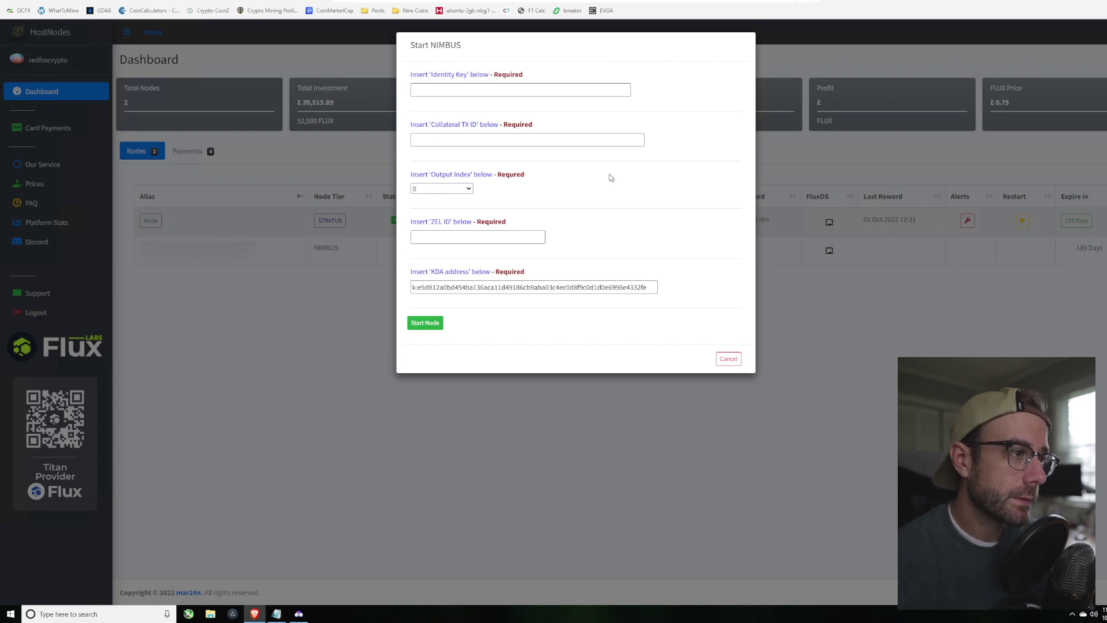
Step: Copy the node's identity key from Zelcore into the Identity Key field
{"action": "left_click", "coordinate": [299, 614]}
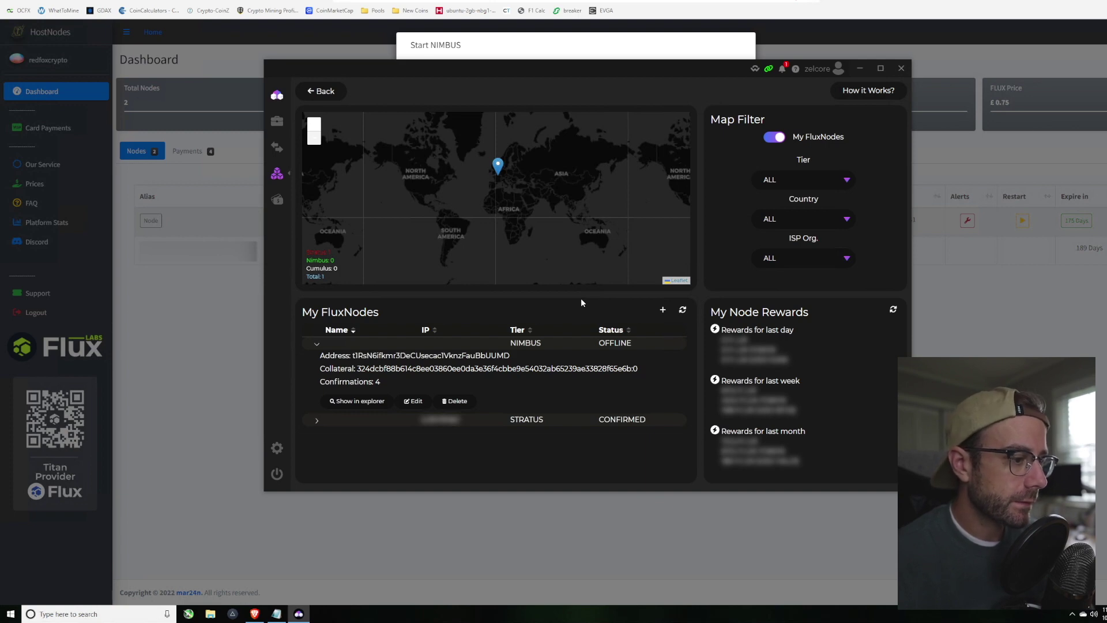
{"action": "left_click", "coordinate": [413, 402]}
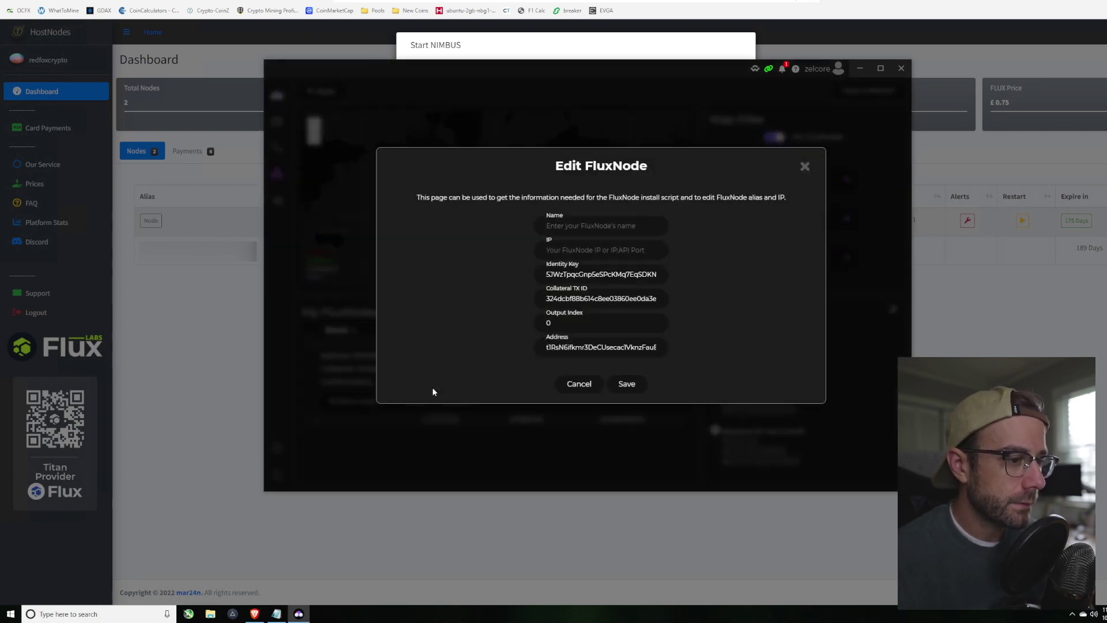
{"action": "left_click", "coordinate": [571, 275]}
{"action": "left_click", "coordinate": [602, 48]}
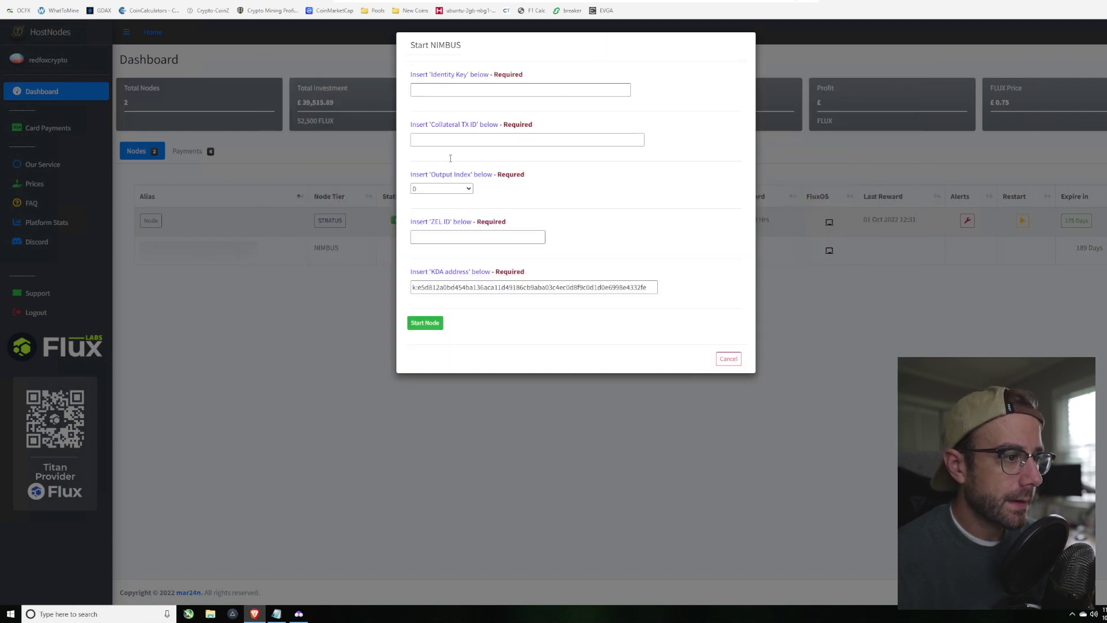
{"action": "right_click", "coordinate": [443, 93]}
{"action": "left_click", "coordinate": [474, 160]}
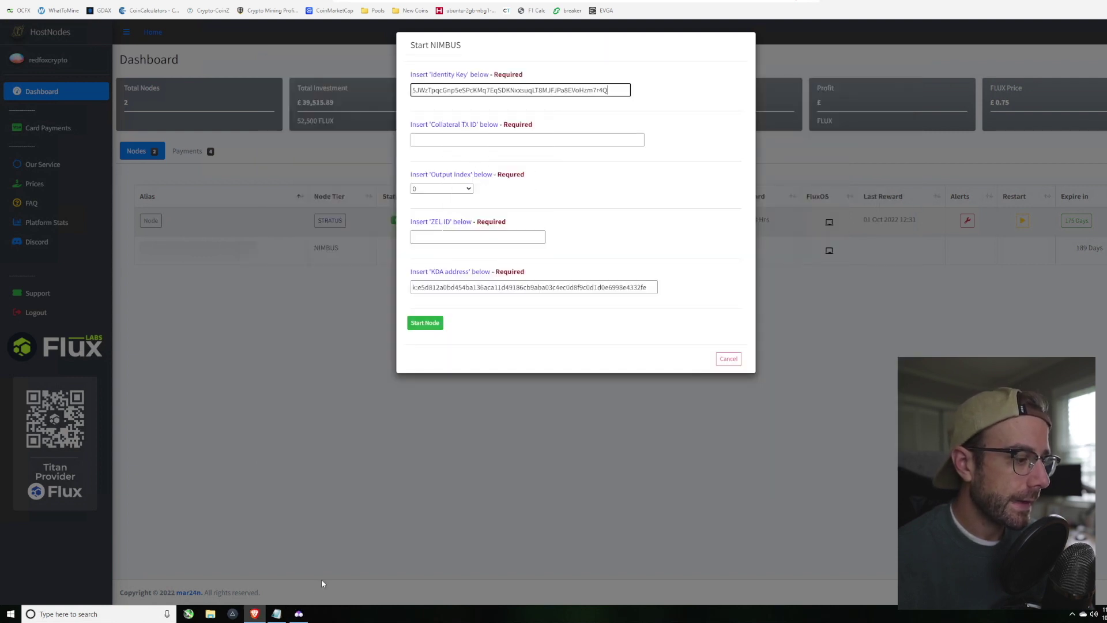
Step: Copy the collateral transaction ID from Zelcore into the Collateral TX ID field
{"action": "left_click", "coordinate": [299, 613]}
{"action": "left_click", "coordinate": [576, 299]}
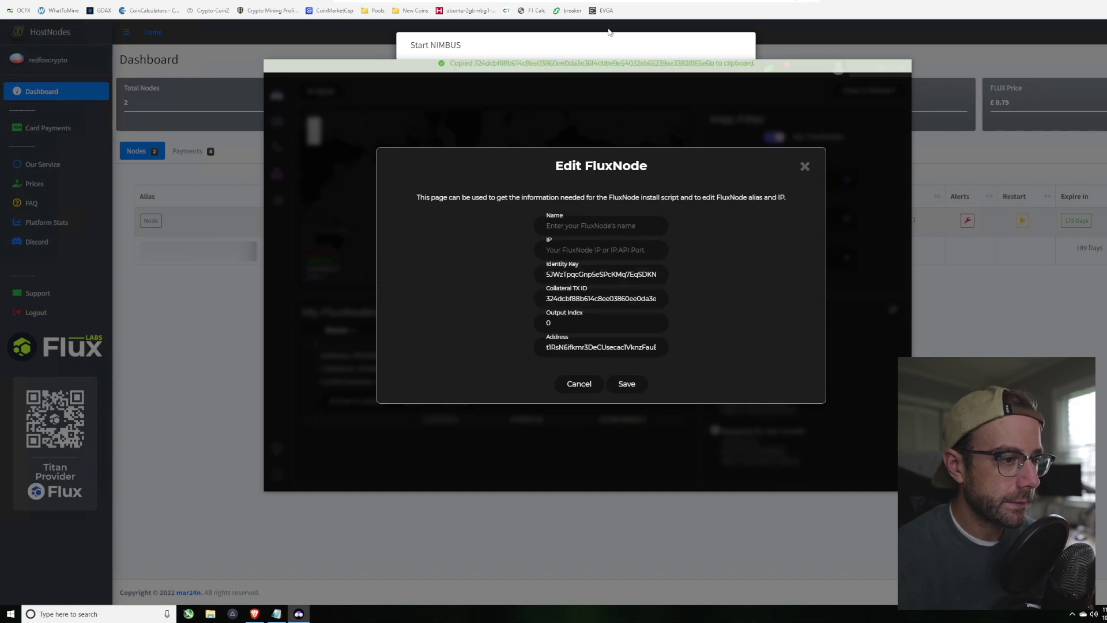
{"action": "left_click", "coordinate": [579, 49]}
{"action": "right_click", "coordinate": [463, 145]}
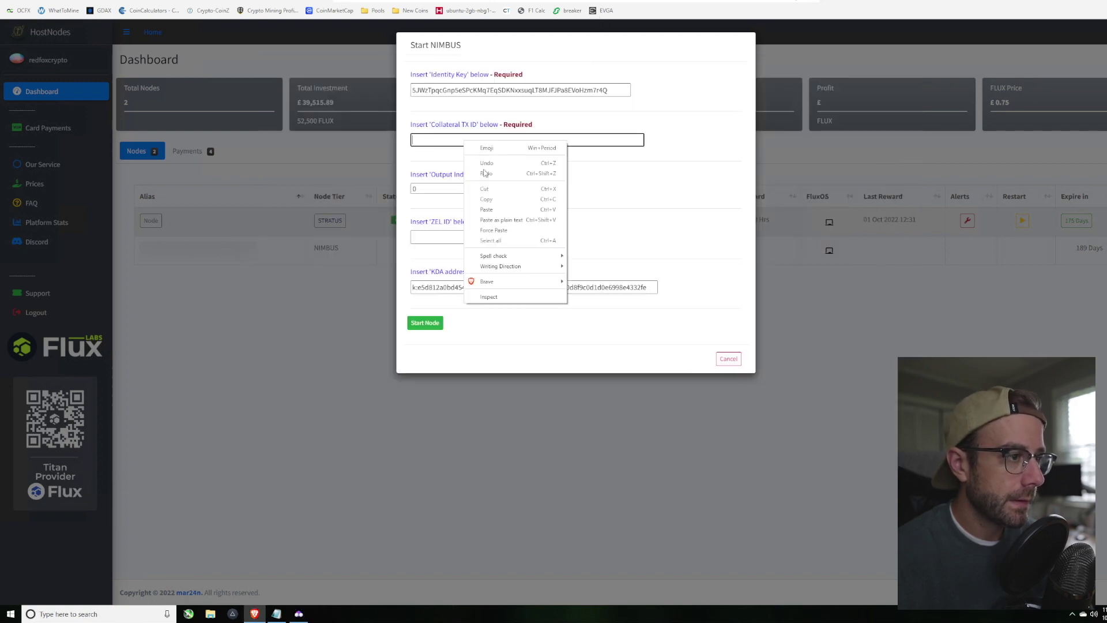
{"action": "left_click", "coordinate": [487, 210]}
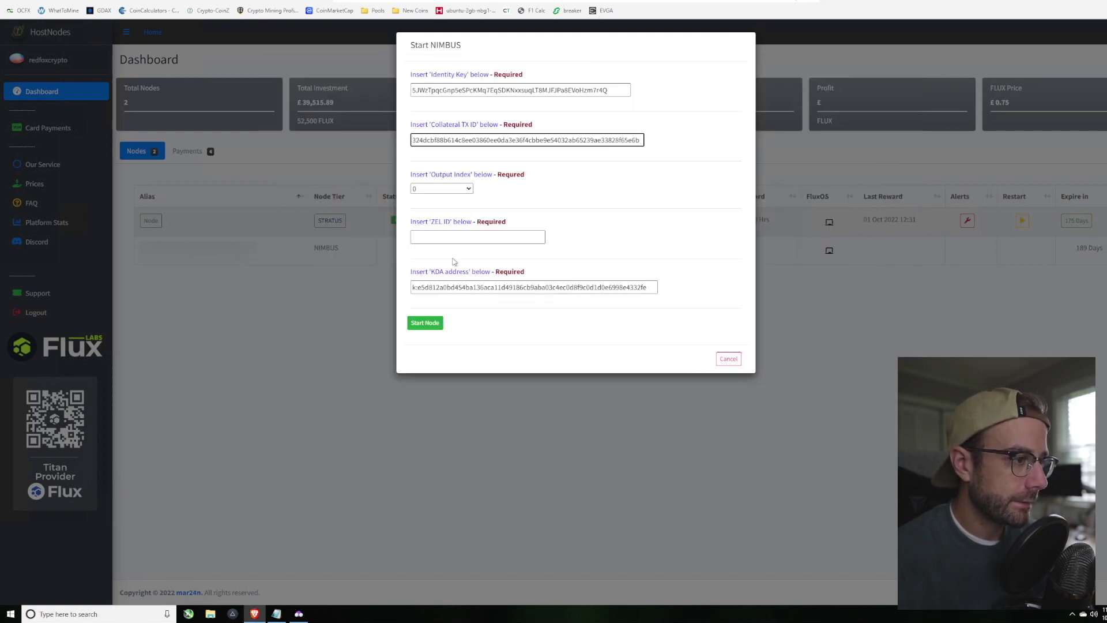
Step: Copy the ZelID from Zelcore's ZelID app into the ZEL ID field
{"action": "left_click", "coordinate": [300, 611]}
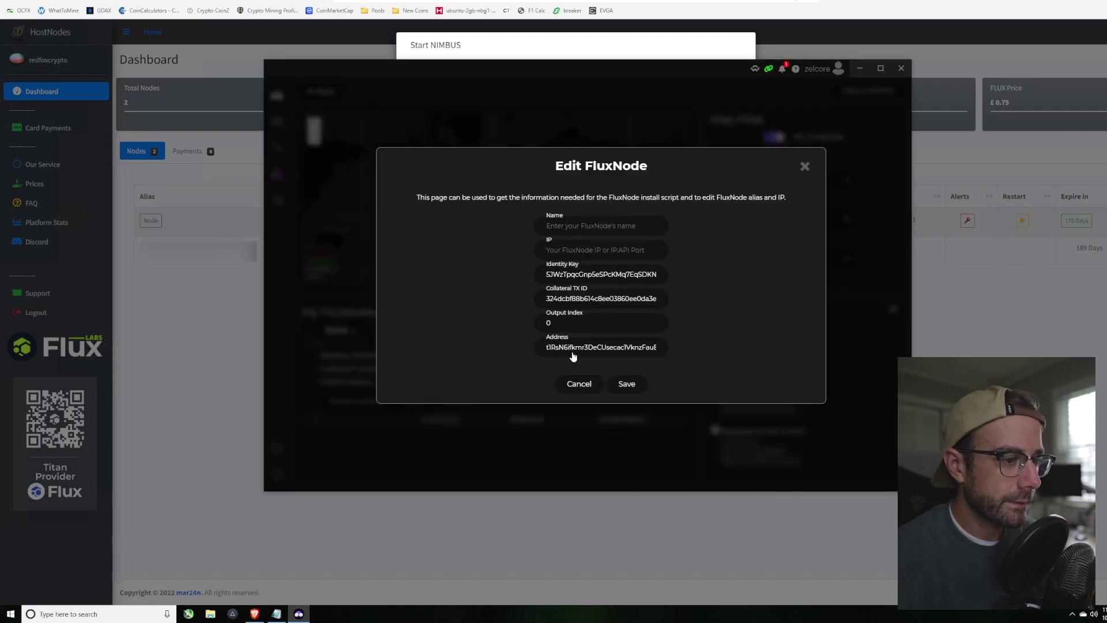
{"action": "left_click", "coordinate": [578, 384]}
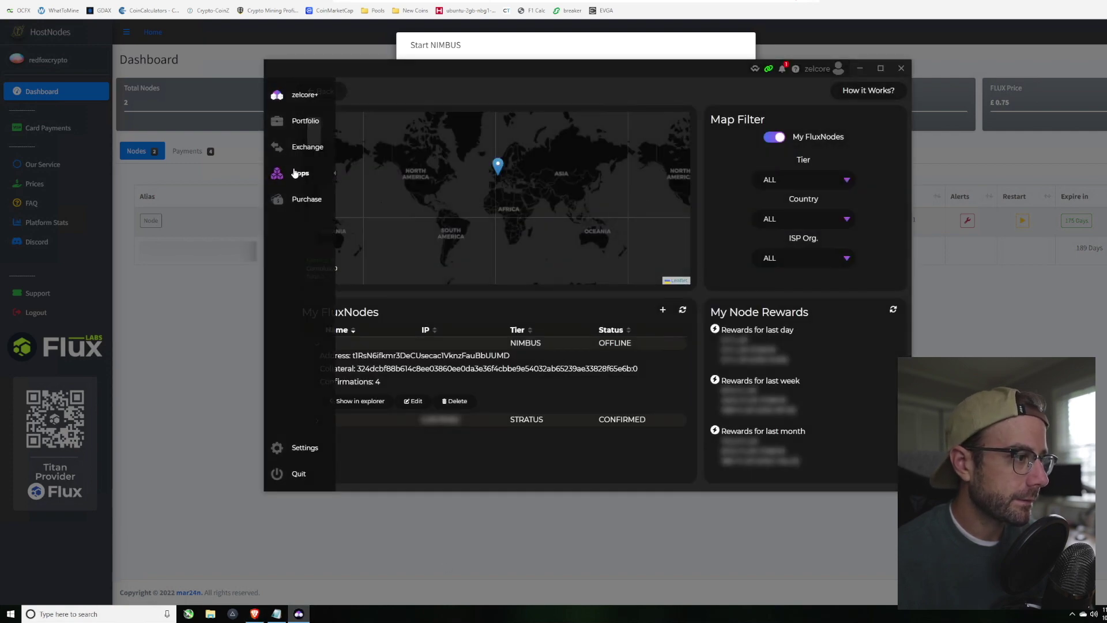
{"action": "left_click", "coordinate": [295, 173]}
{"action": "left_click", "coordinate": [658, 118]}
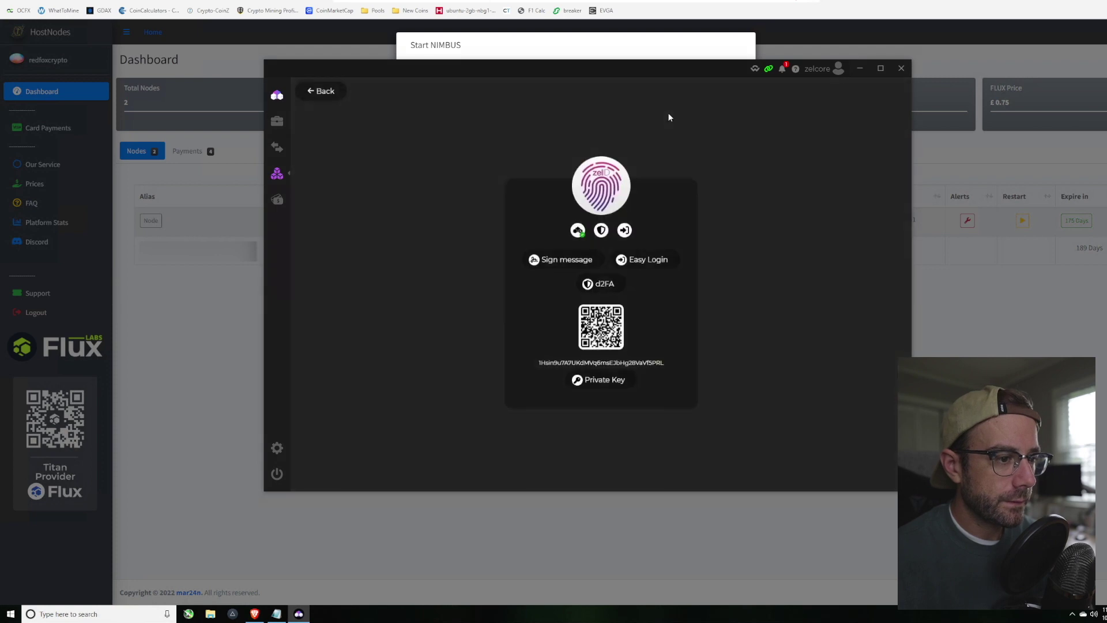
{"action": "left_click", "coordinate": [600, 332]}
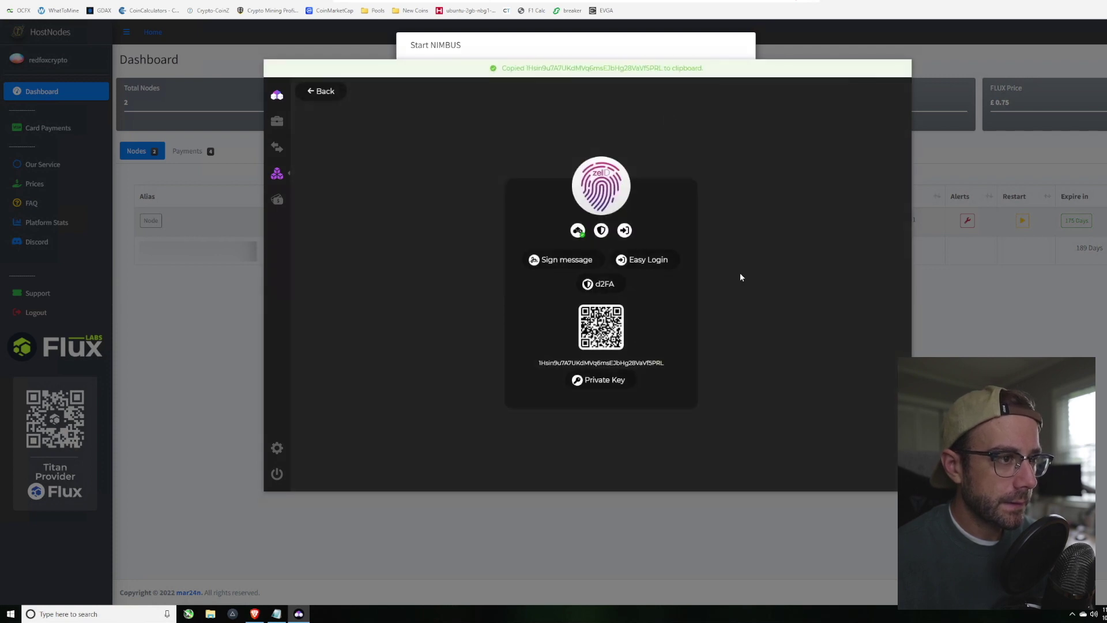
{"action": "left_click", "coordinate": [606, 52]}
{"action": "right_click", "coordinate": [440, 236]}
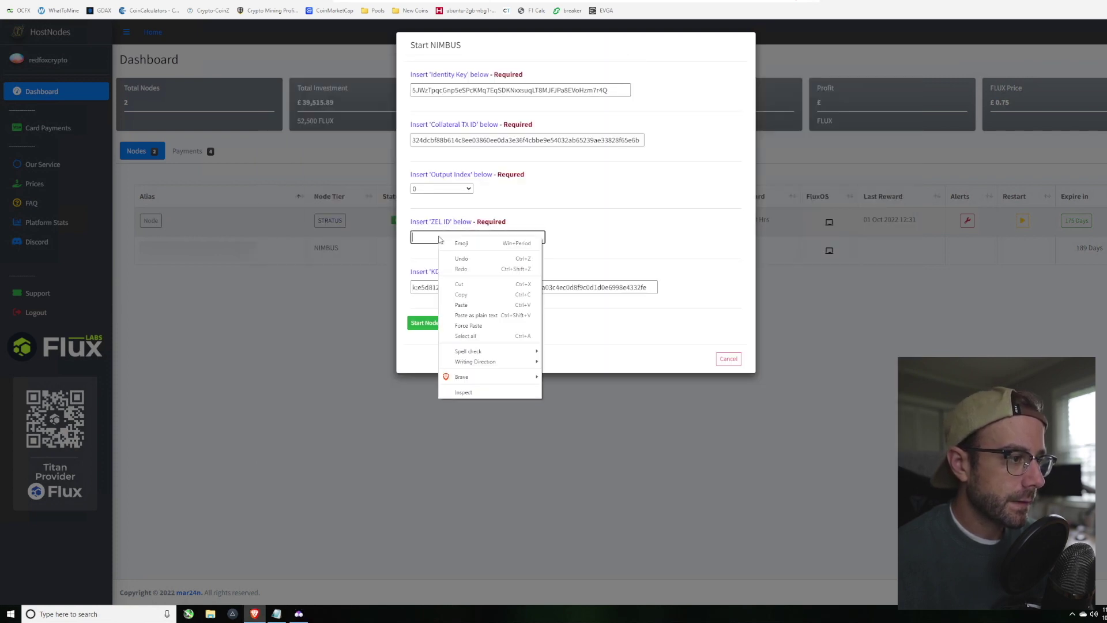
{"action": "left_click", "coordinate": [472, 302]}
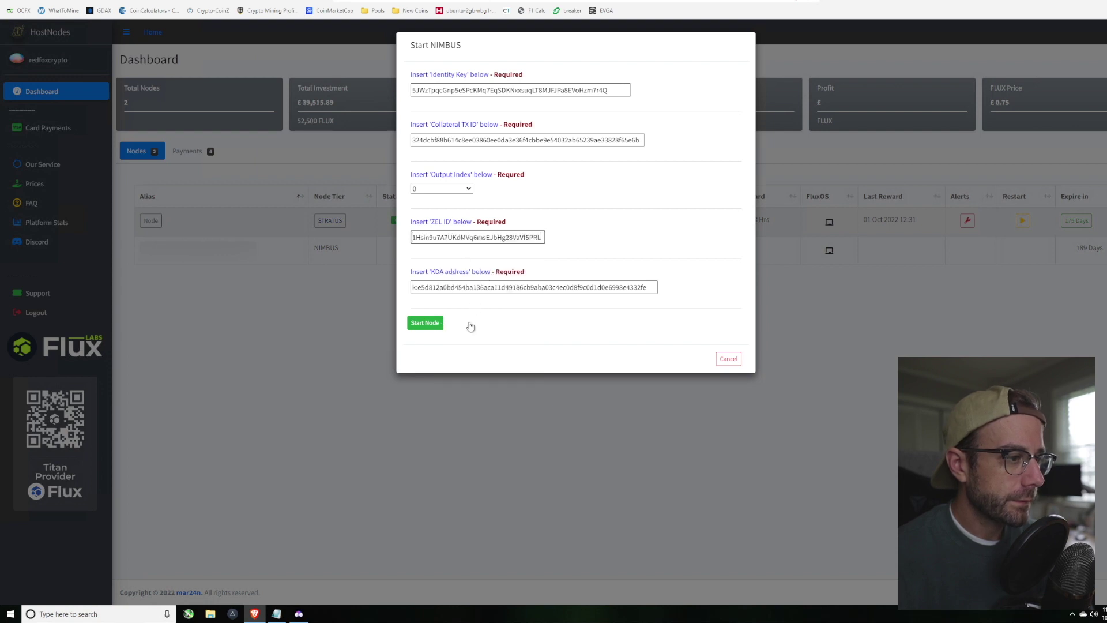
{"action": "left_click", "coordinate": [299, 613]}
{"action": "left_click", "coordinate": [326, 92]}
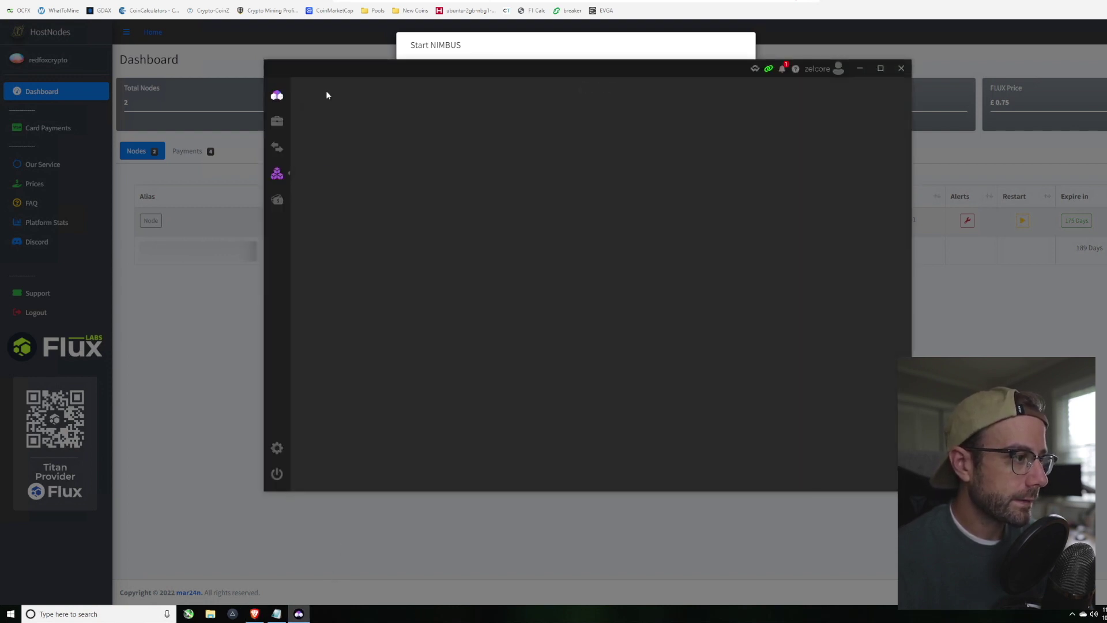
Step: Show the receiving account and public key for the k: Kadena address, then return to Start NIMBUS
{"action": "mouse_move", "coordinate": [294, 95]}
{"action": "left_click", "coordinate": [303, 121]}
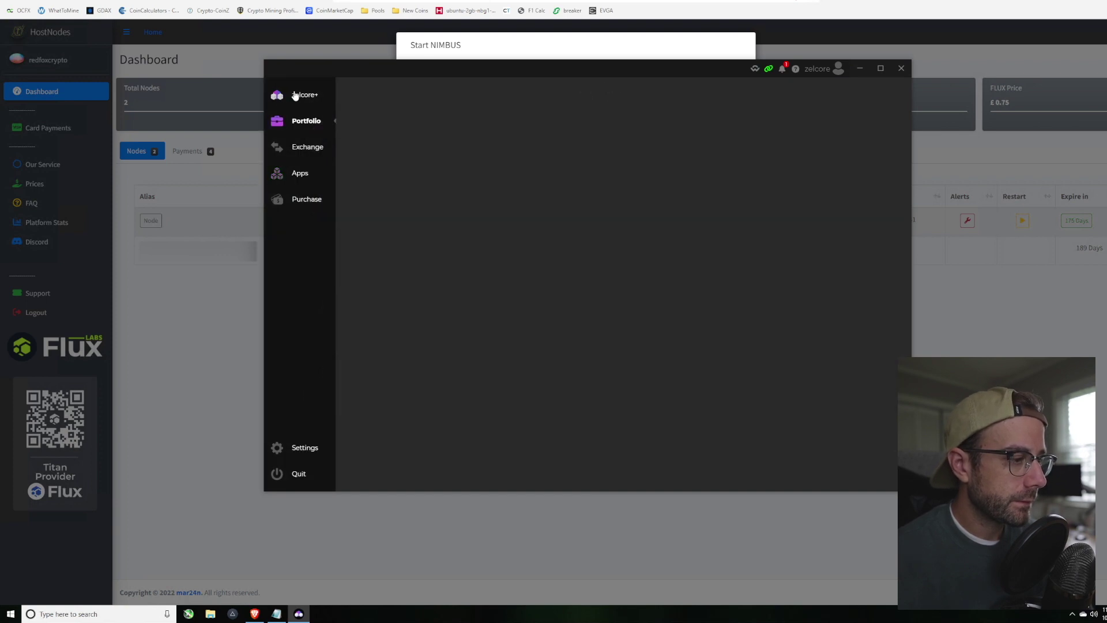
{"action": "left_click", "coordinate": [358, 303]}
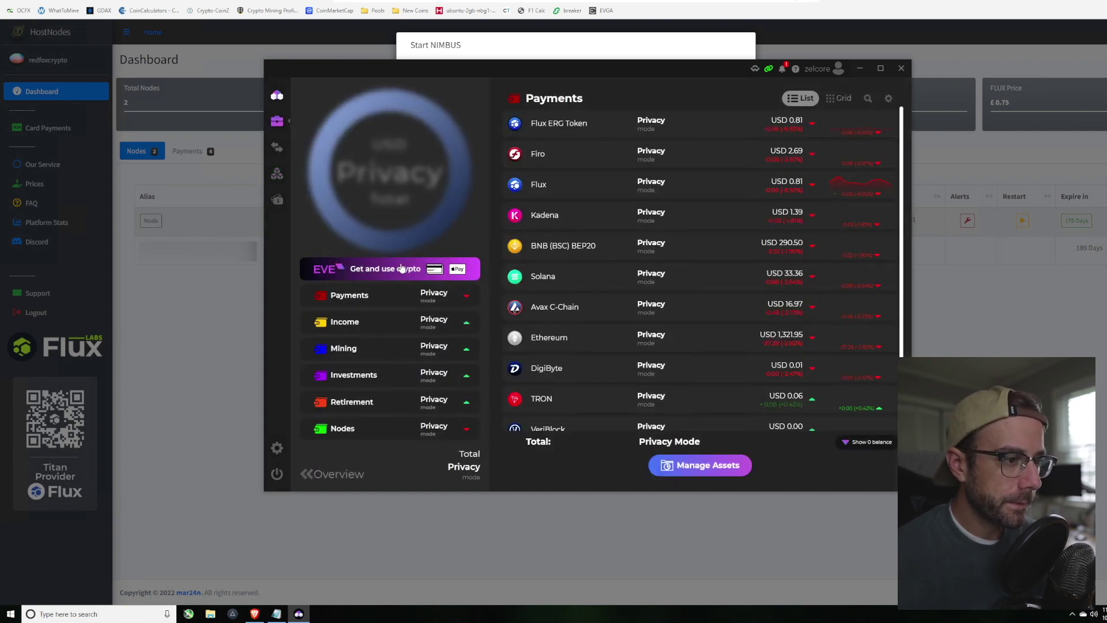
{"action": "left_click", "coordinate": [551, 215]}
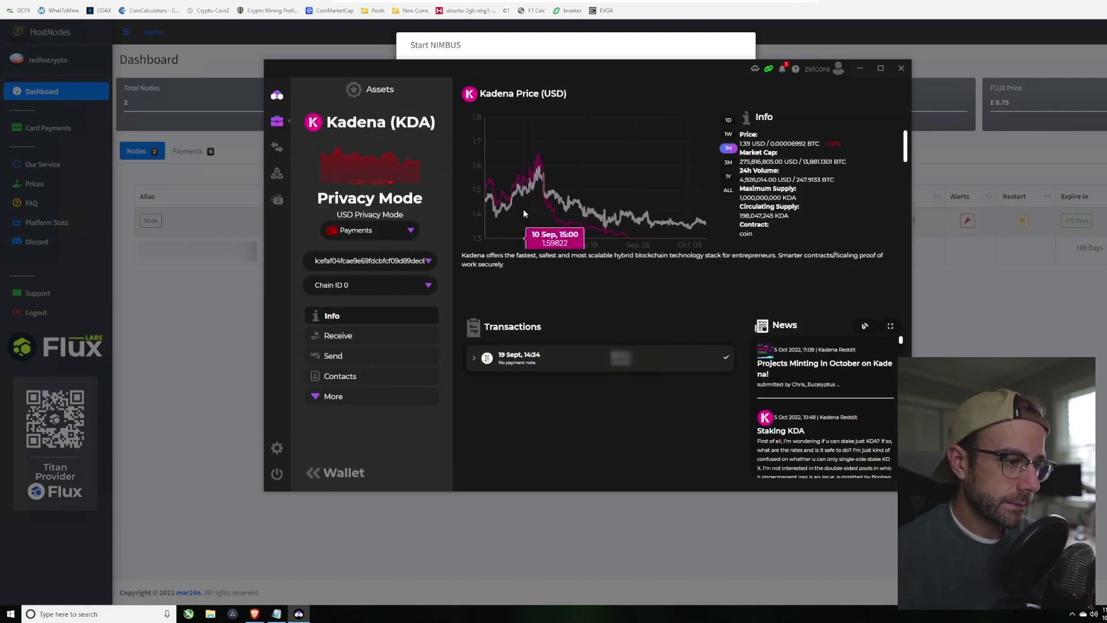
{"action": "left_click", "coordinate": [373, 262]}
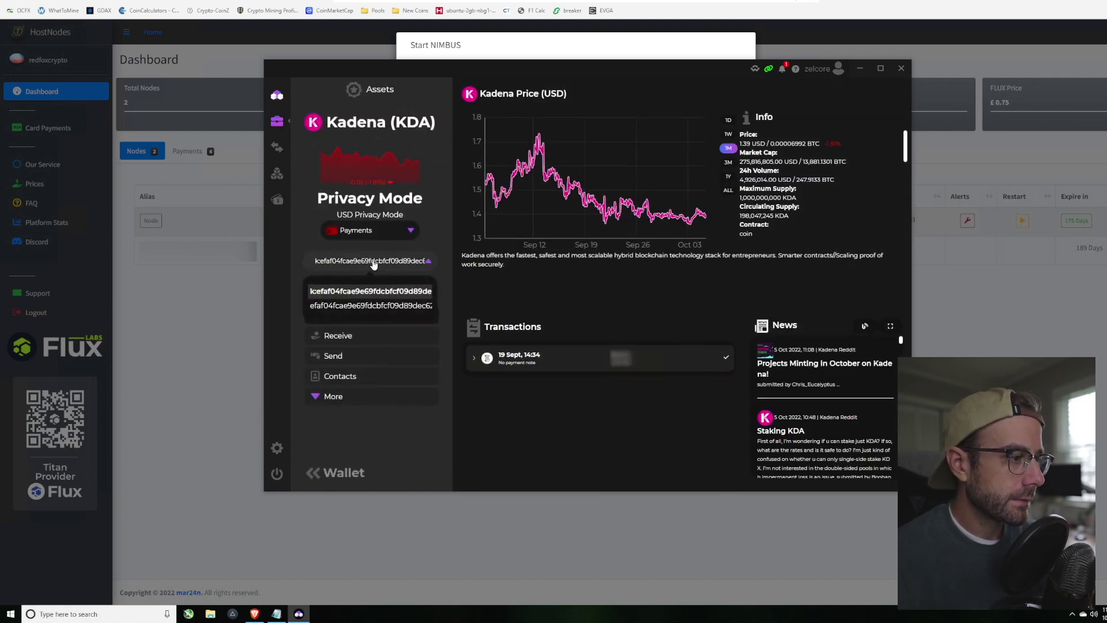
{"action": "left_click", "coordinate": [371, 290]}
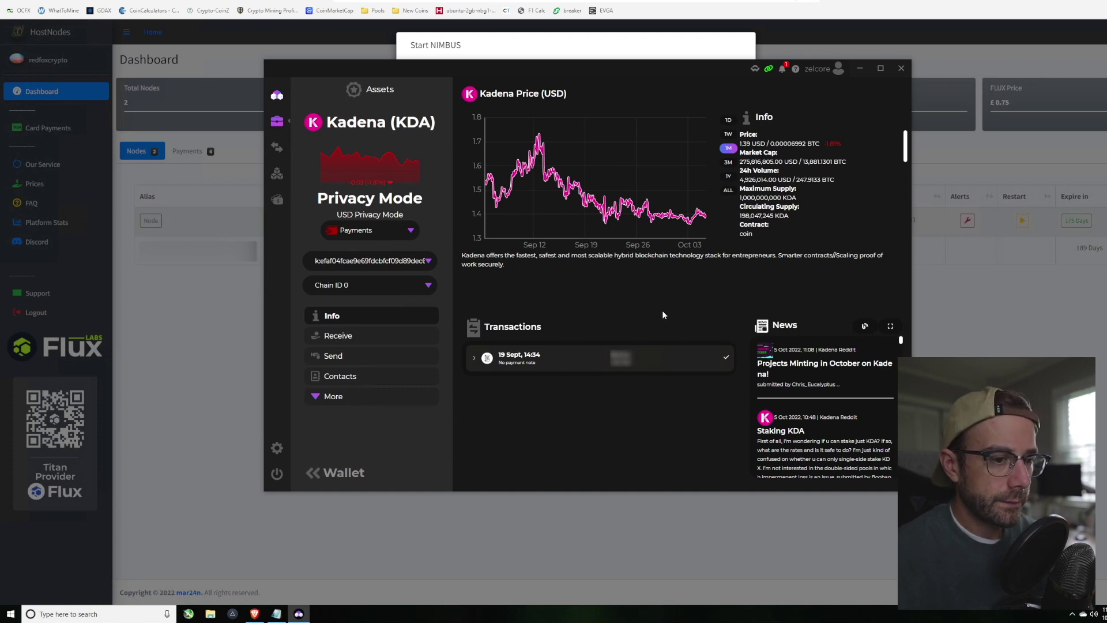
{"action": "left_click", "coordinate": [337, 337]}
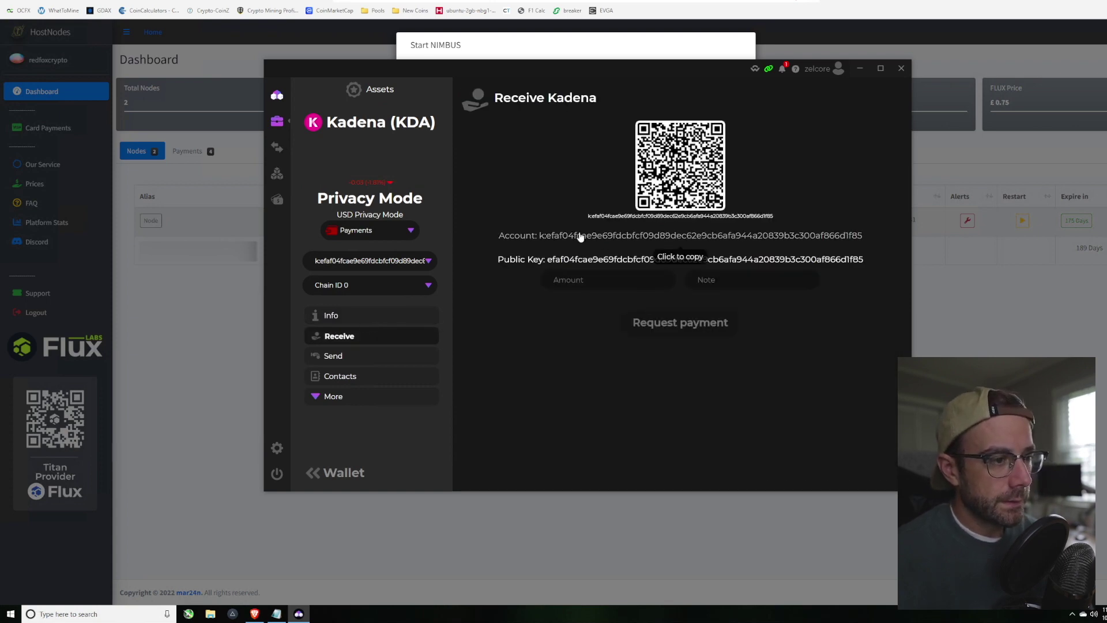
{"action": "left_click", "coordinate": [549, 41]}
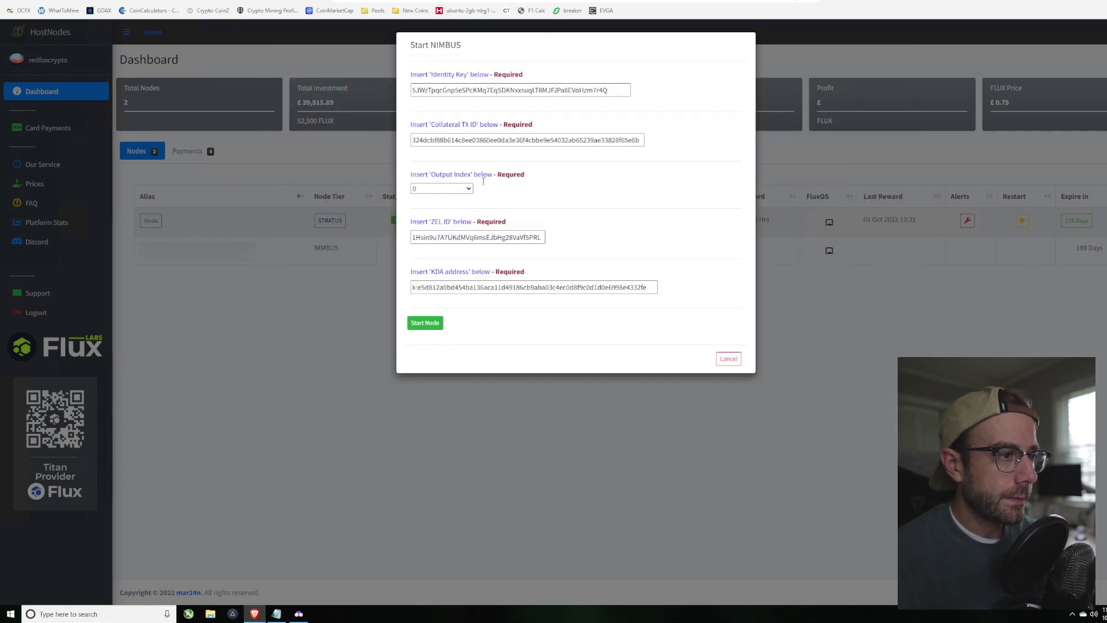
Step: Replace the KDA address with the wallet's Kadena address and start the NIMBUS node
{"action": "triple_click", "coordinate": [442, 287]}
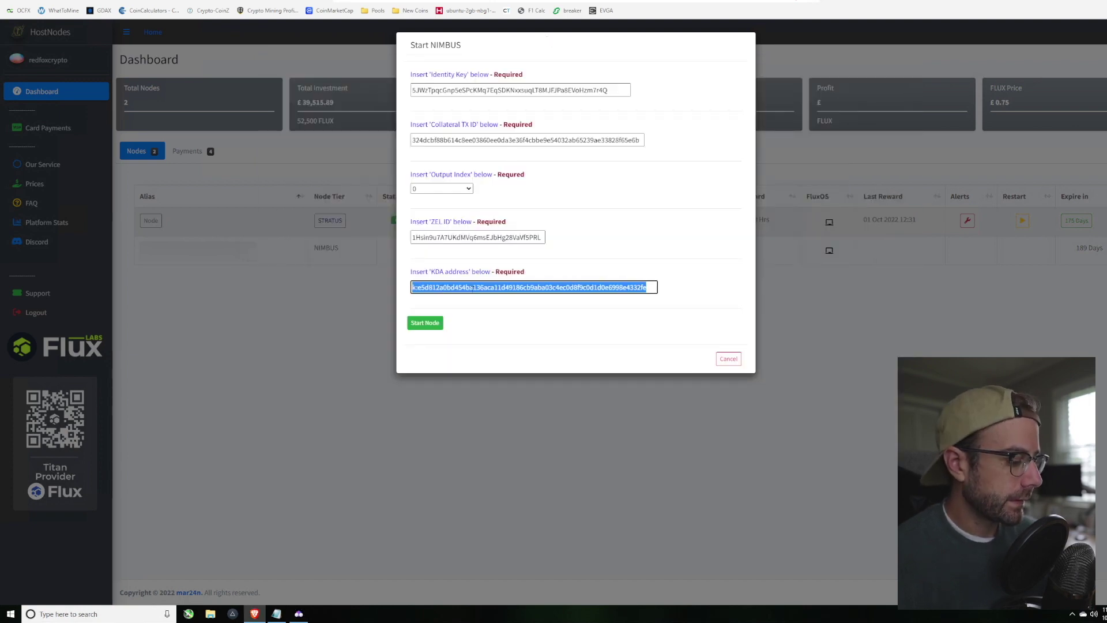
{"action": "type", "text": "k:efaf04fcae9e69fdcbfcf09d89dec62e9cb6afa944a20839b3c300af866d1f85"}
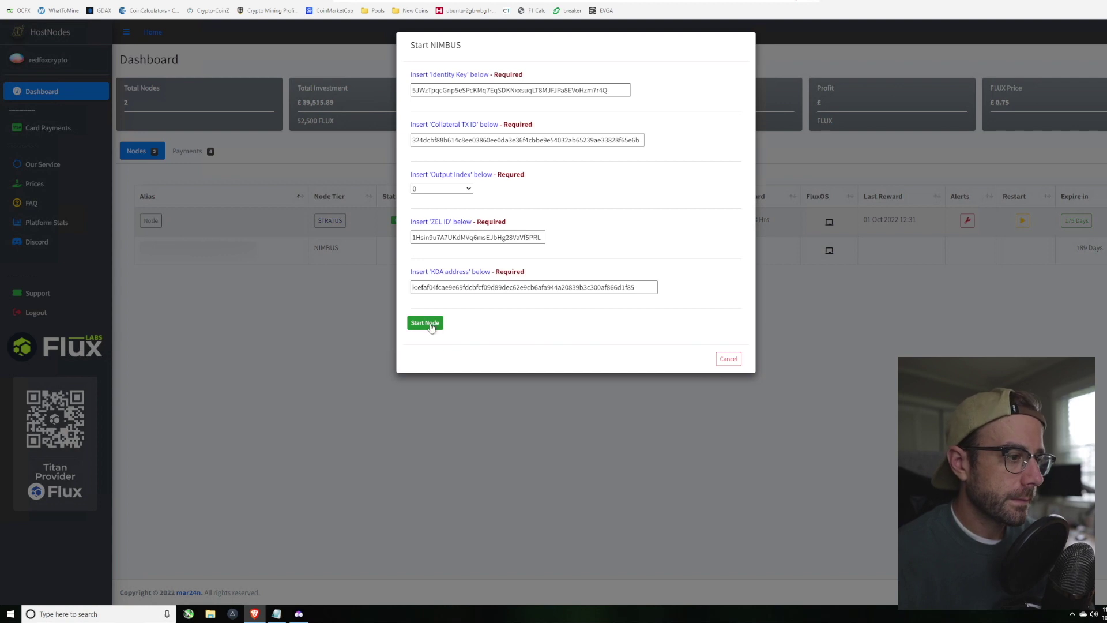
{"action": "left_click", "coordinate": [431, 327]}
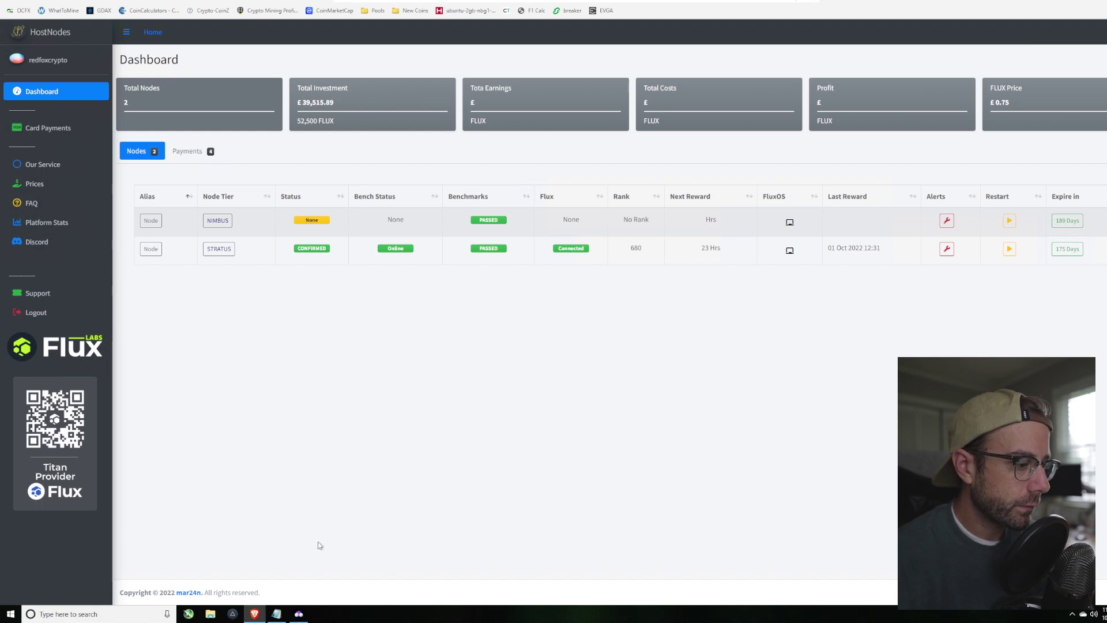
{"action": "left_click", "coordinate": [299, 614]}
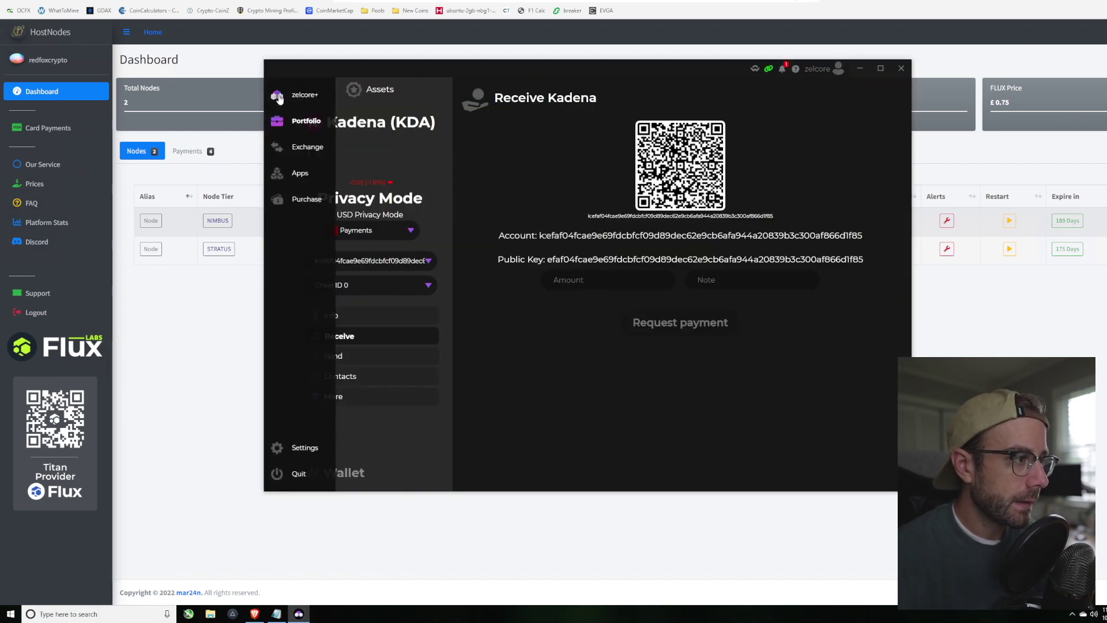
Step: Edit the NIMBUS entry in Zelcore's FluxNodes manager and name it 'Nimbus'
{"action": "left_click", "coordinate": [291, 173]}
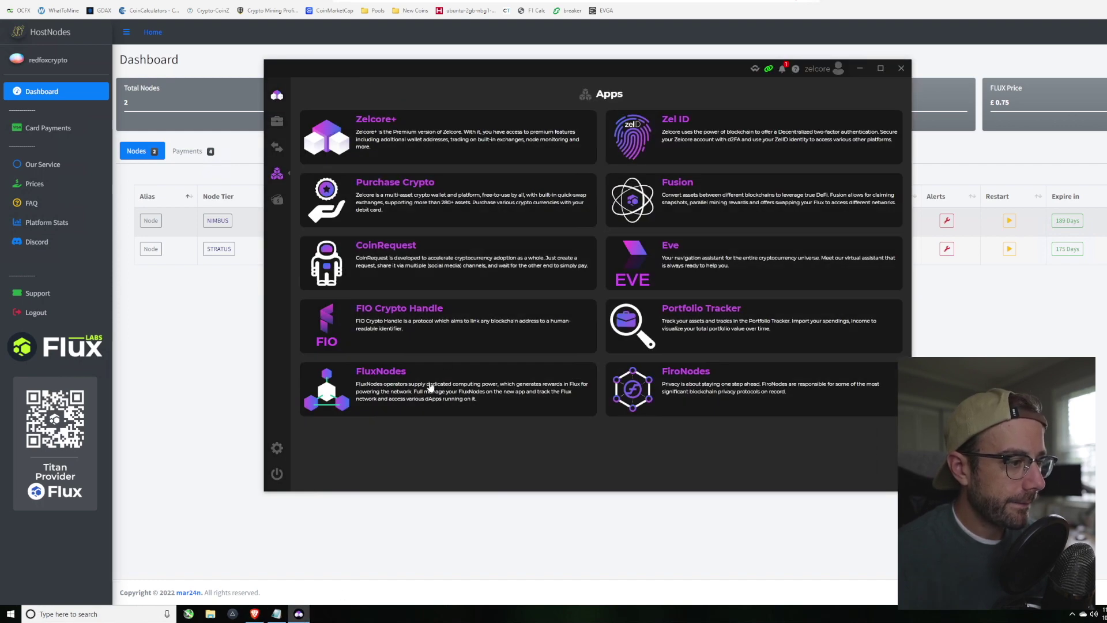
{"action": "left_click", "coordinate": [429, 384]}
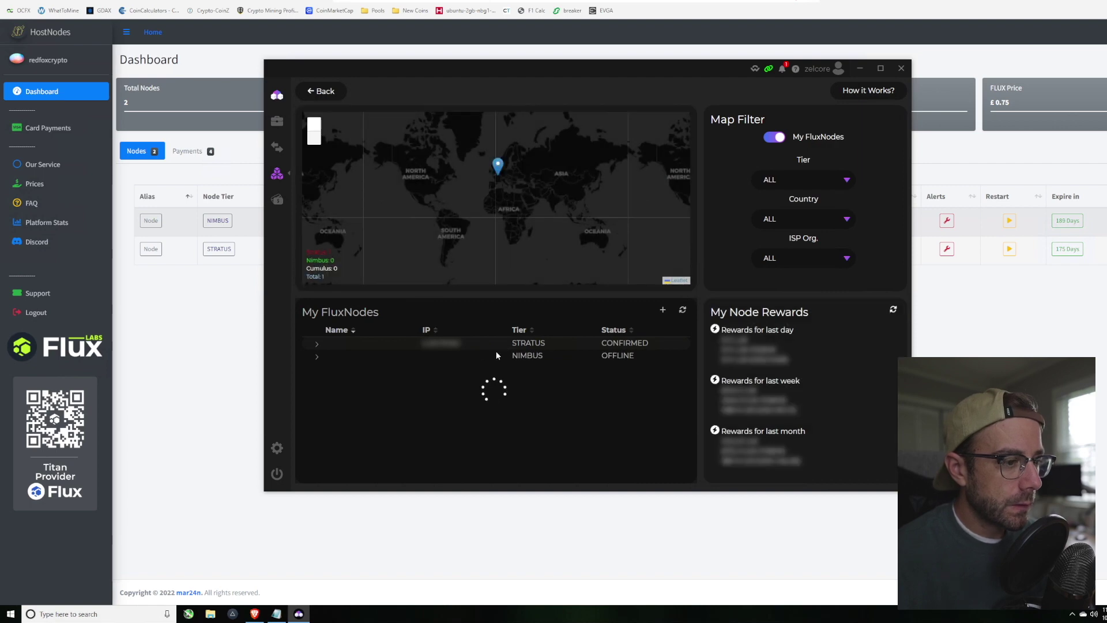
{"action": "left_click", "coordinate": [316, 345]}
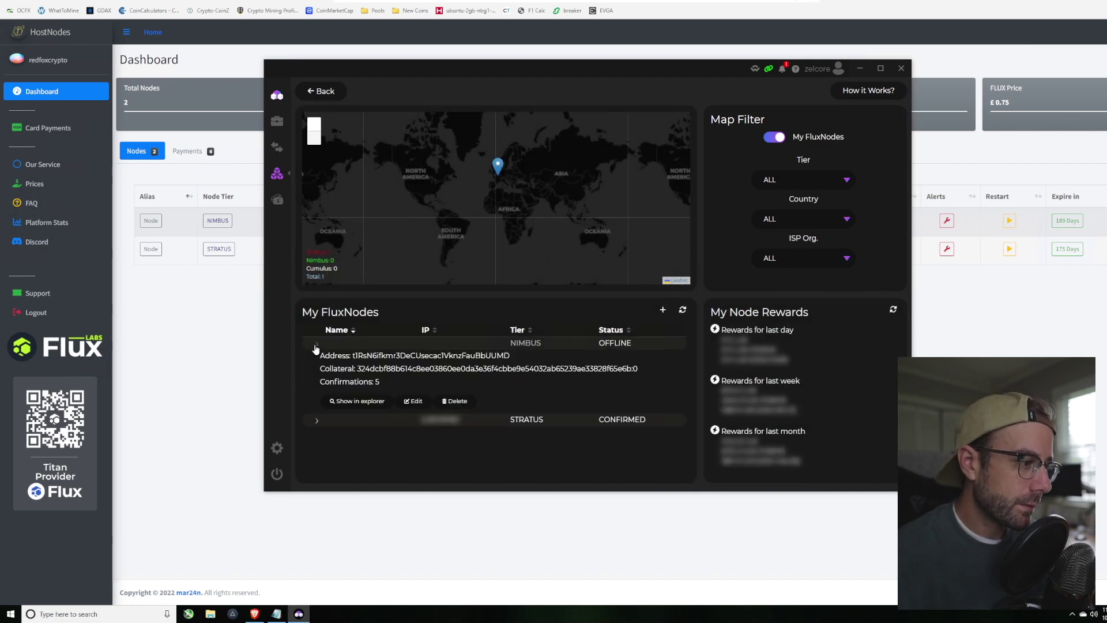
{"action": "left_click", "coordinate": [414, 401]}
{"action": "left_click", "coordinate": [578, 233]}
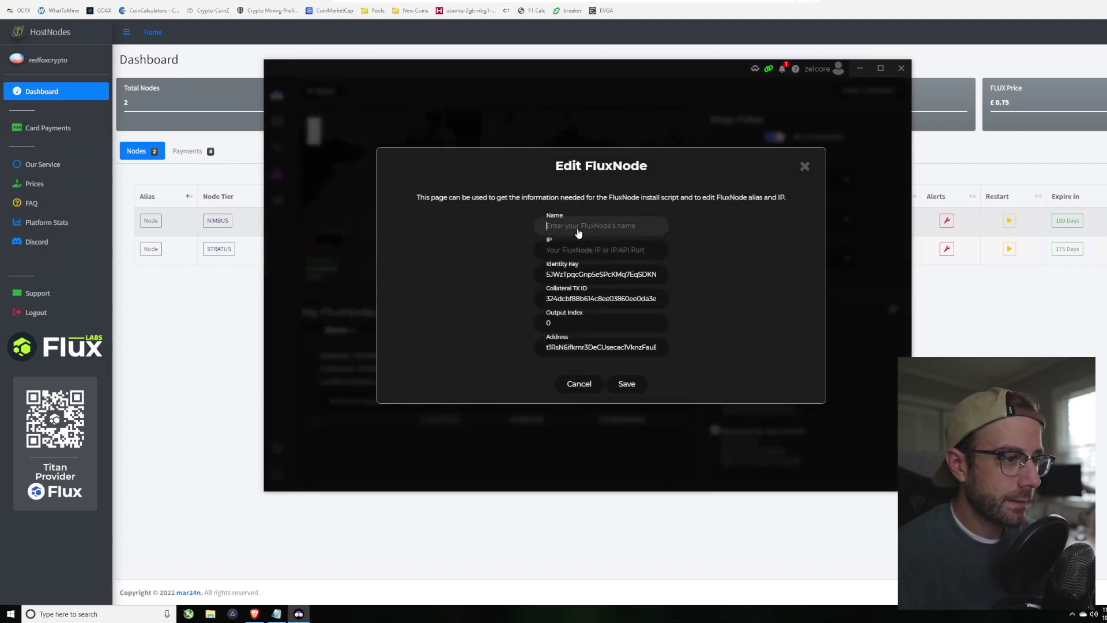
{"action": "type", "text": "Nim"}
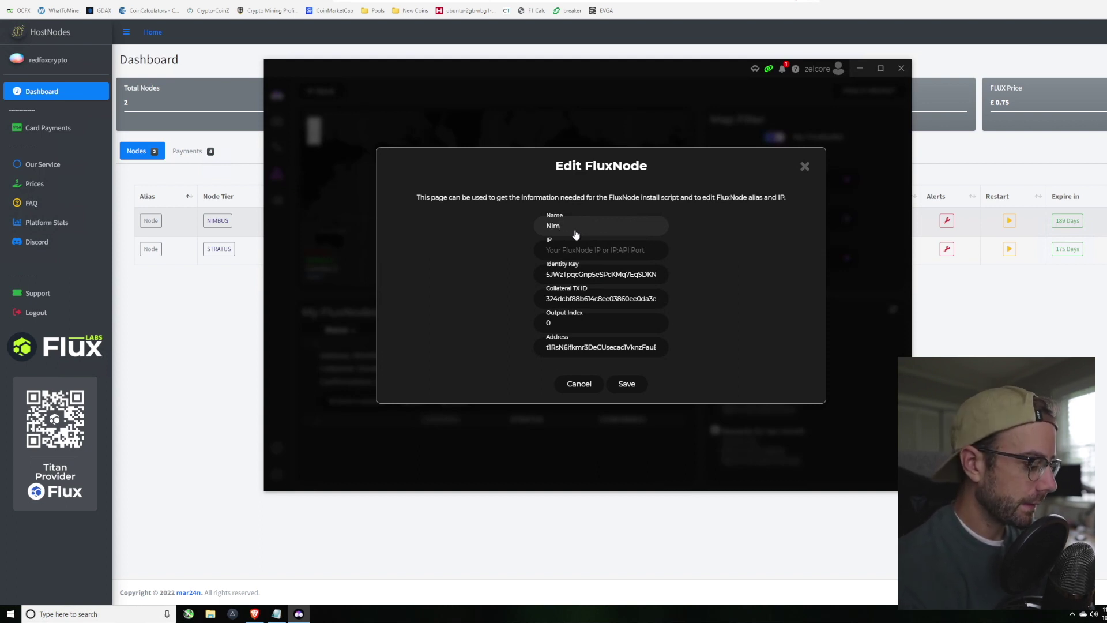
{"action": "type", "text": "bus"}
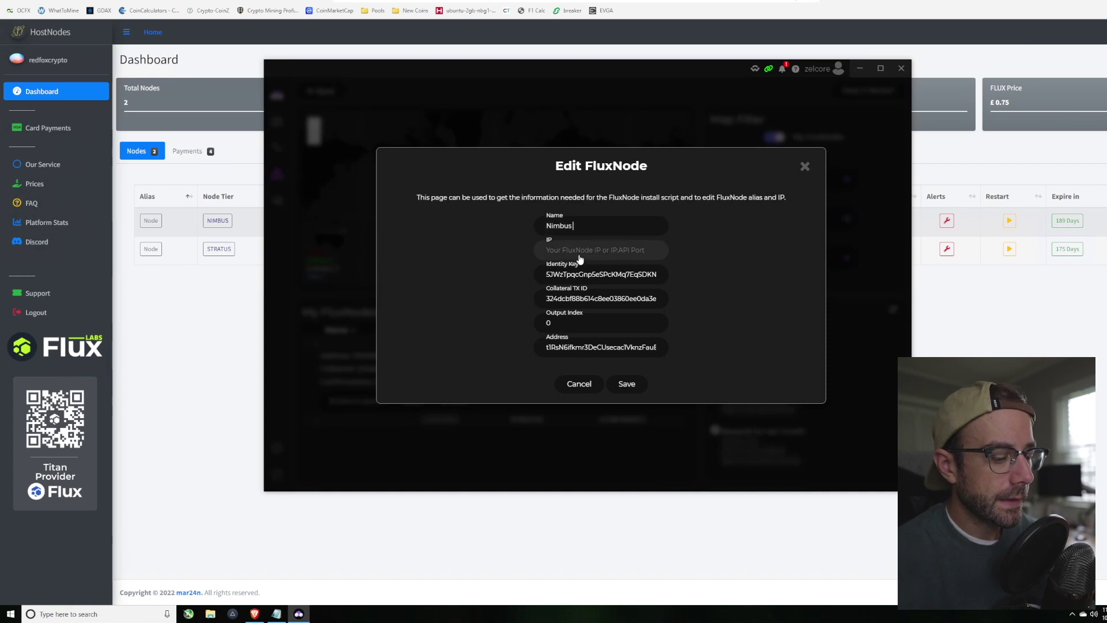
Step: Fill in the node's IP address from HostNodes' NIMBUS details and save the edit
{"action": "left_click", "coordinate": [199, 333]}
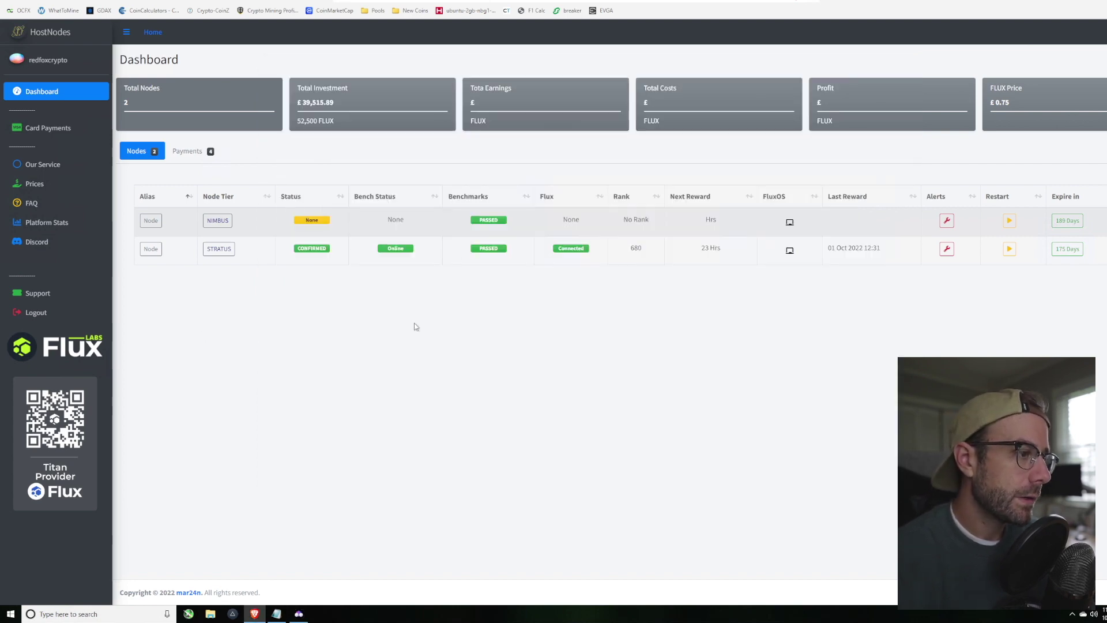
{"action": "left_click", "coordinate": [217, 224]}
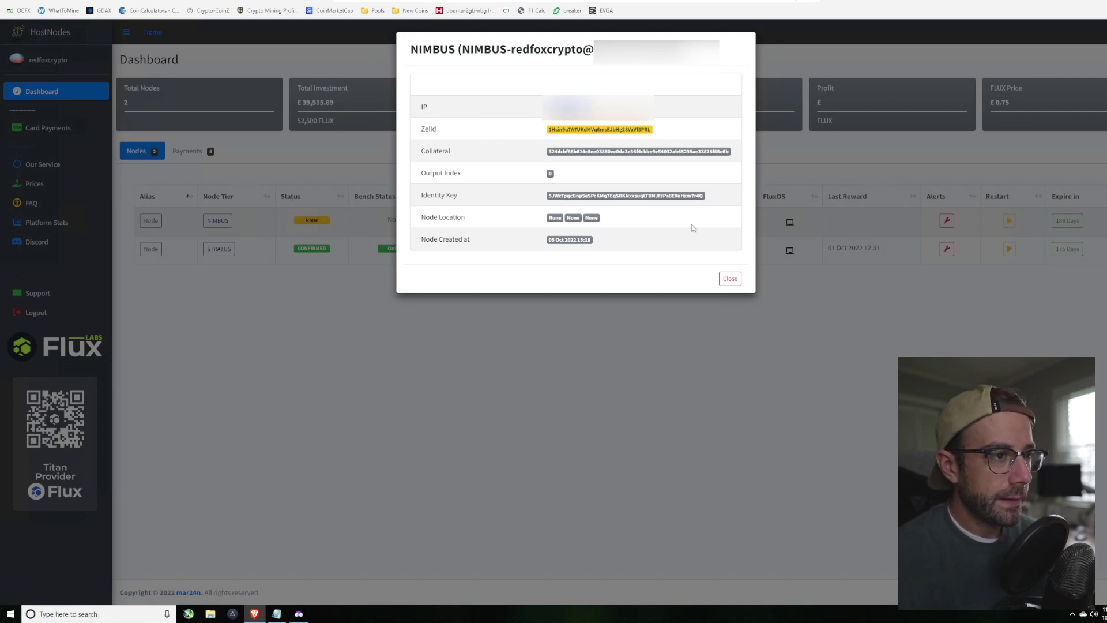
{"action": "left_click", "coordinate": [730, 278]}
{"action": "left_click", "coordinate": [299, 614]}
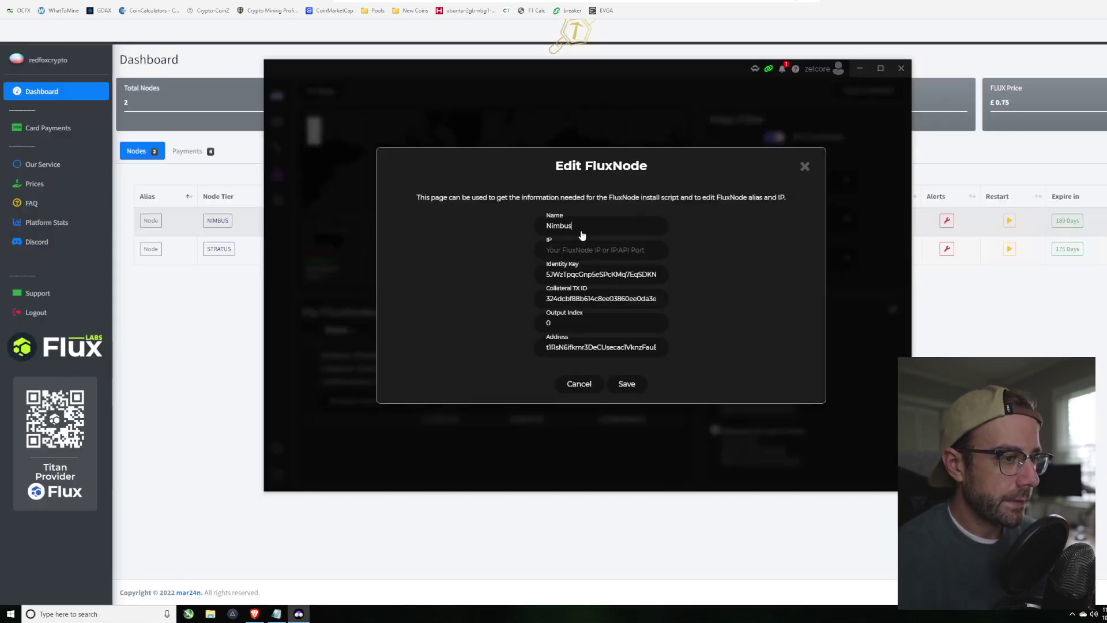
{"action": "left_click", "coordinate": [591, 250]}
{"action": "key", "text": "ctrl+v"}
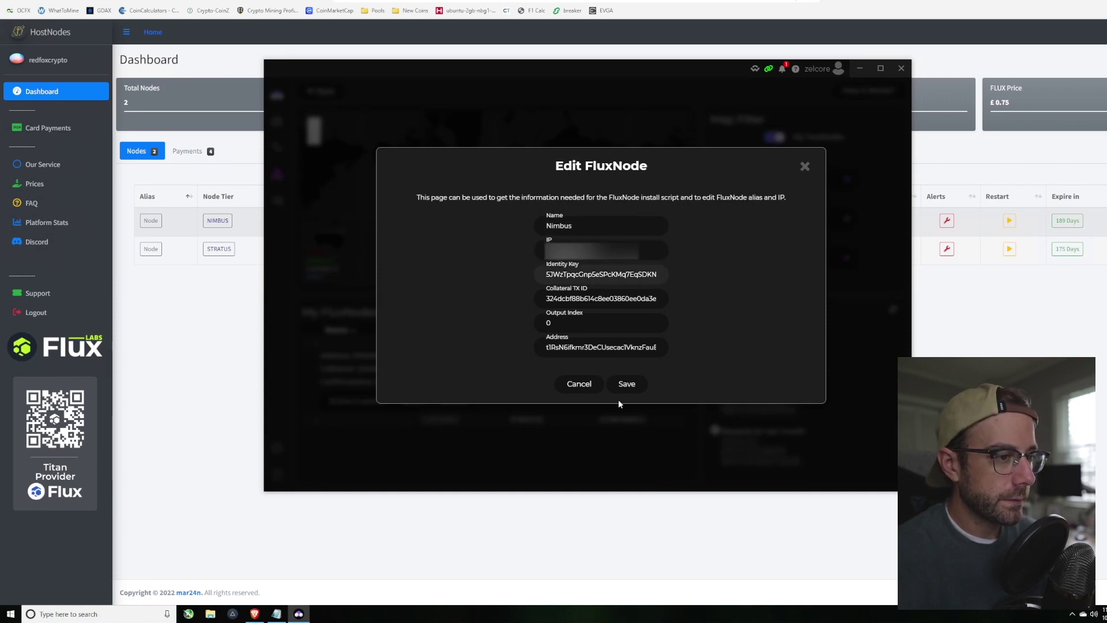
{"action": "left_click", "coordinate": [627, 384]}
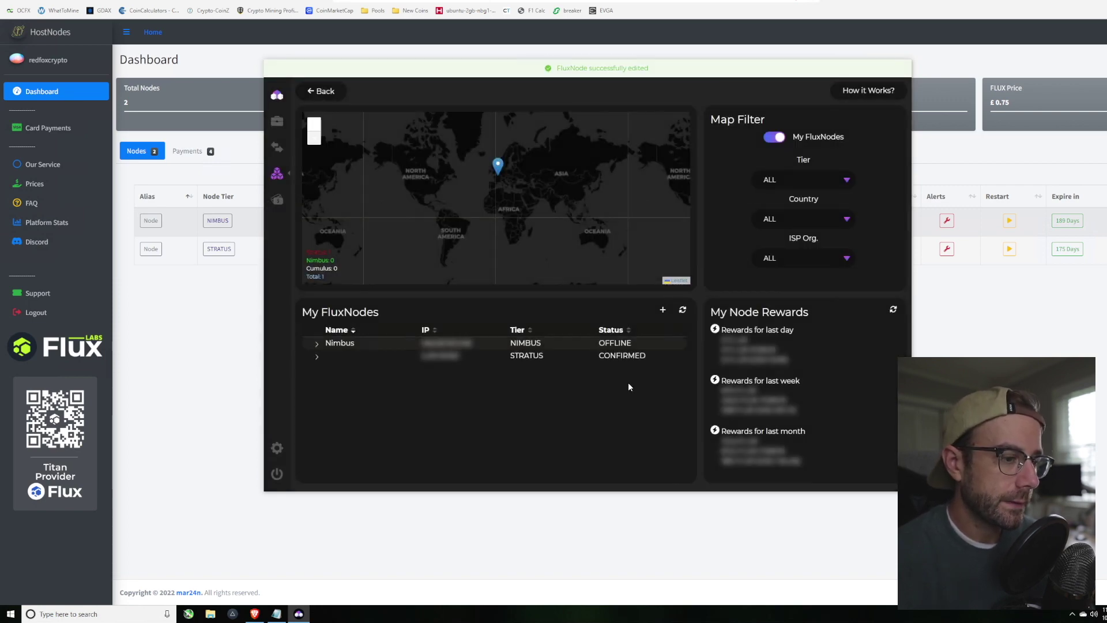
Step: Start the Nimbus FluxNode, confirm Start FluxNode, and refresh until its status reads STARTING
{"action": "left_click", "coordinate": [316, 346]}
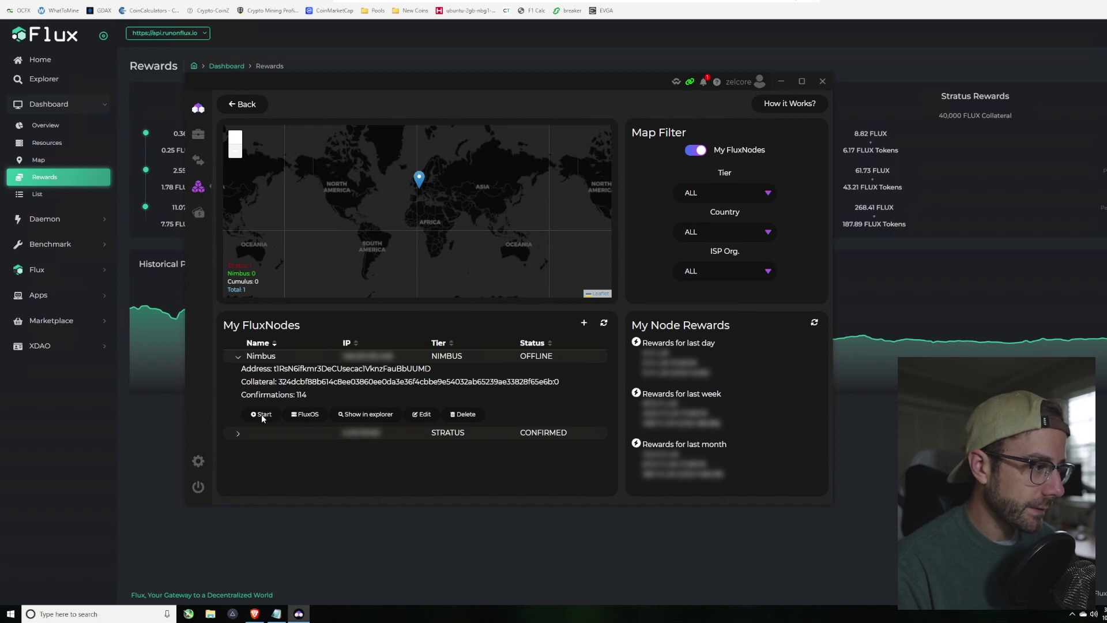
{"action": "left_click", "coordinate": [261, 415]}
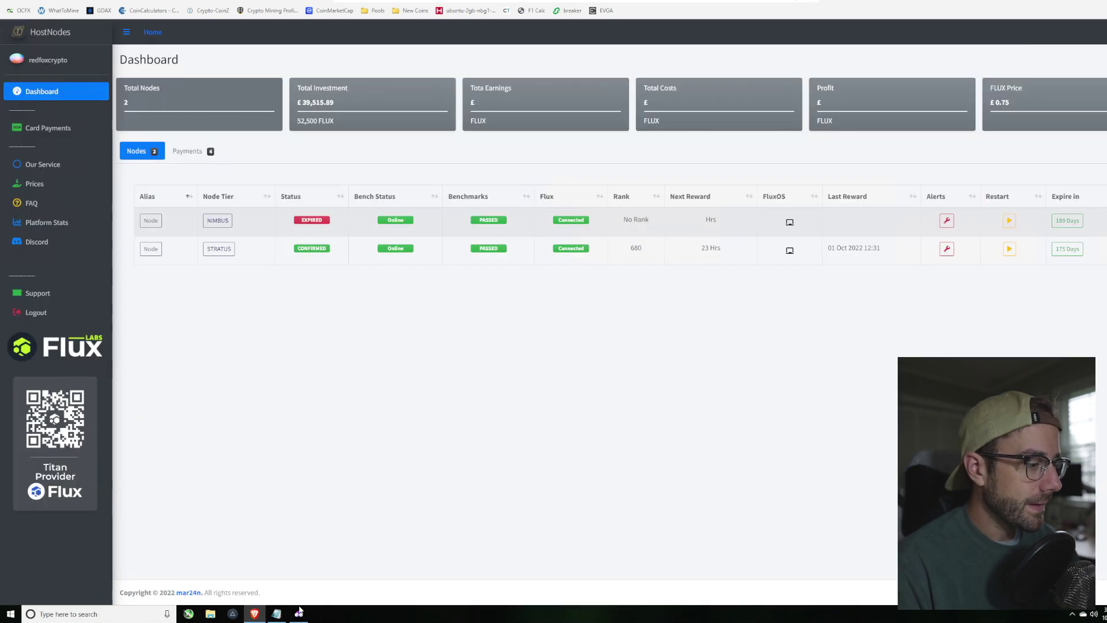
{"action": "left_click", "coordinate": [299, 614]}
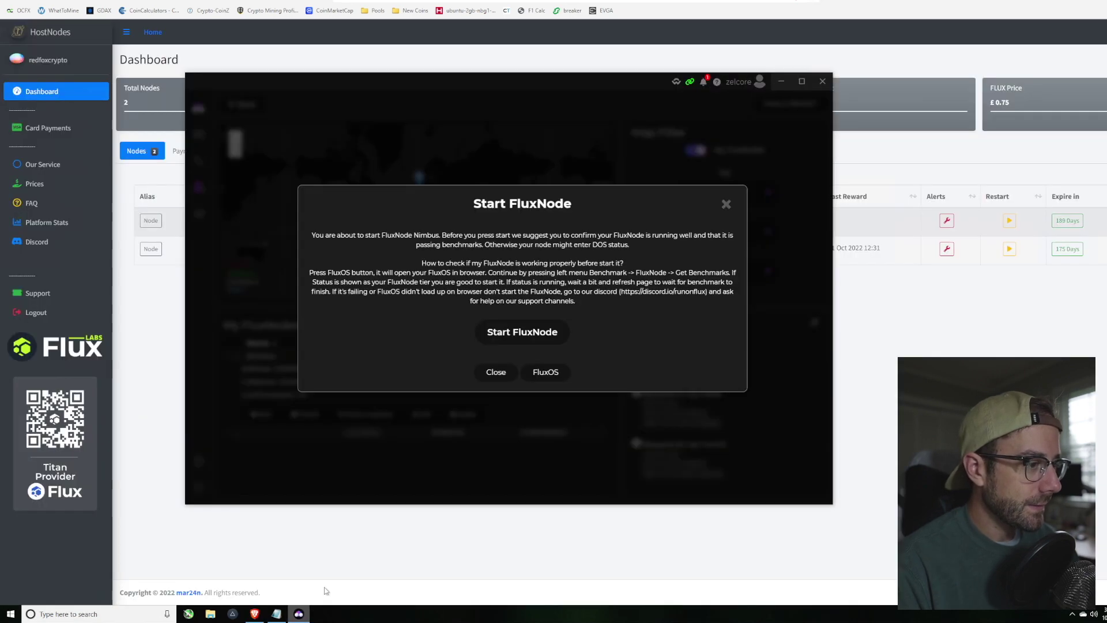
{"action": "left_click", "coordinate": [531, 334]}
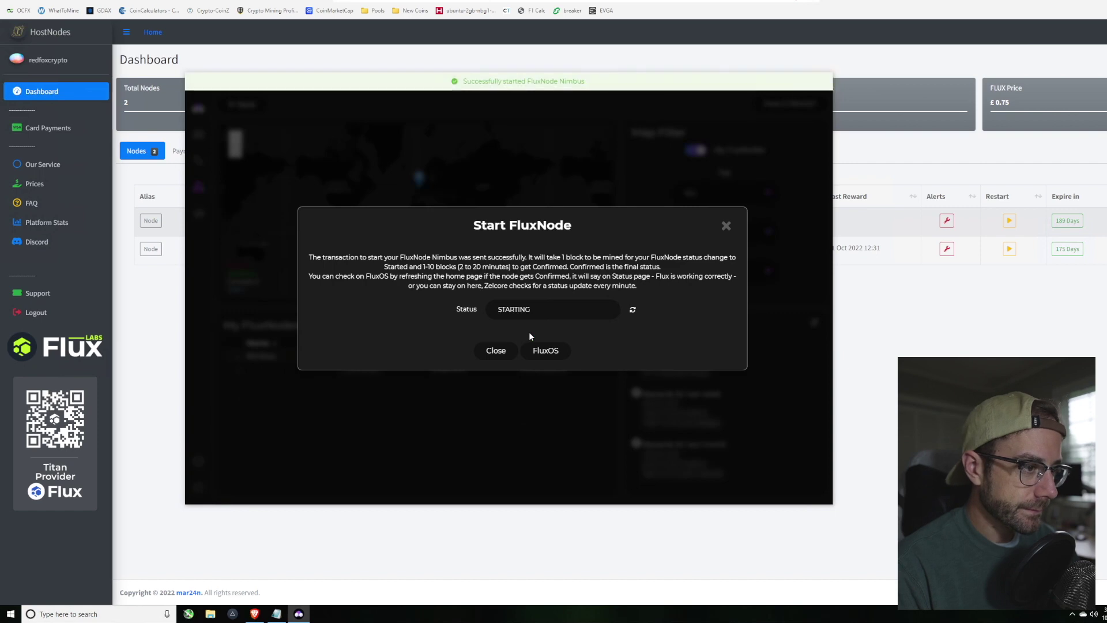
{"action": "left_click", "coordinate": [633, 309]}
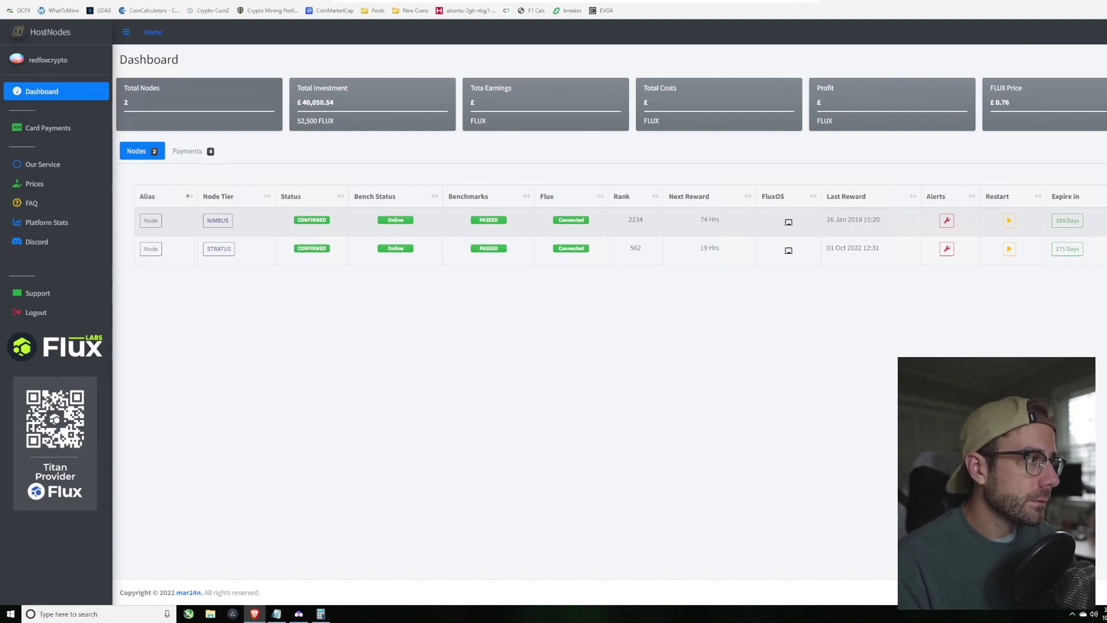
Step: Check NIMBUS shows CONFIRMED and Online on HostNodes, then go to the Flux Rewards page
{"action": "left_click", "coordinate": [531, 2]}
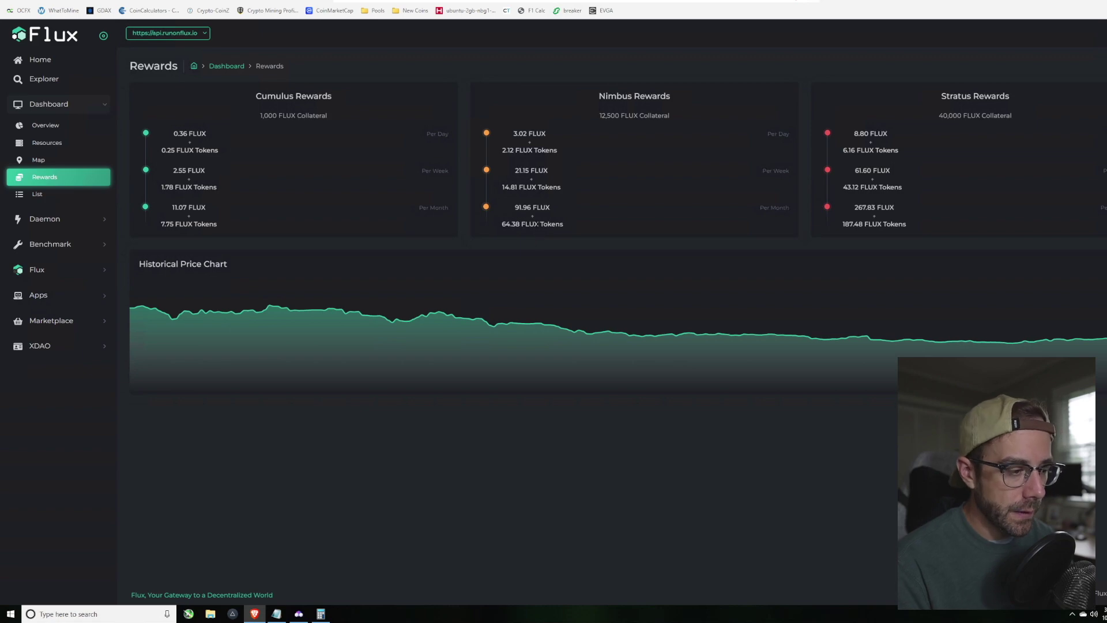
{"action": "mouse_move", "coordinate": [324, 617]}
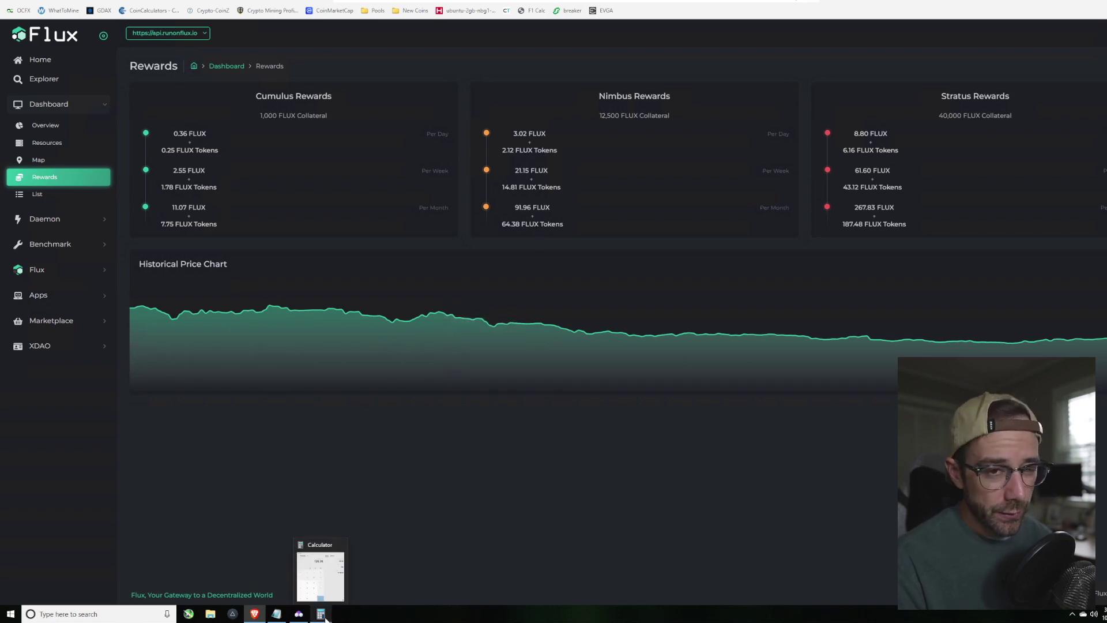
{"action": "left_click", "coordinate": [325, 616]}
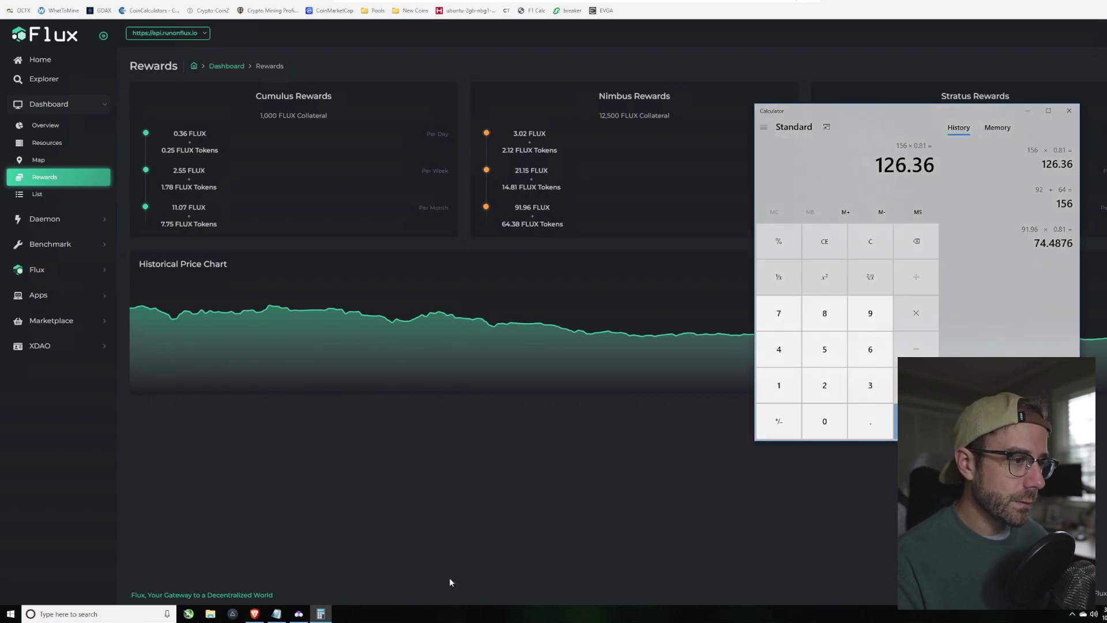
{"action": "left_click_drag", "start_coordinate": [837, 110], "coordinate": [743, 108]}
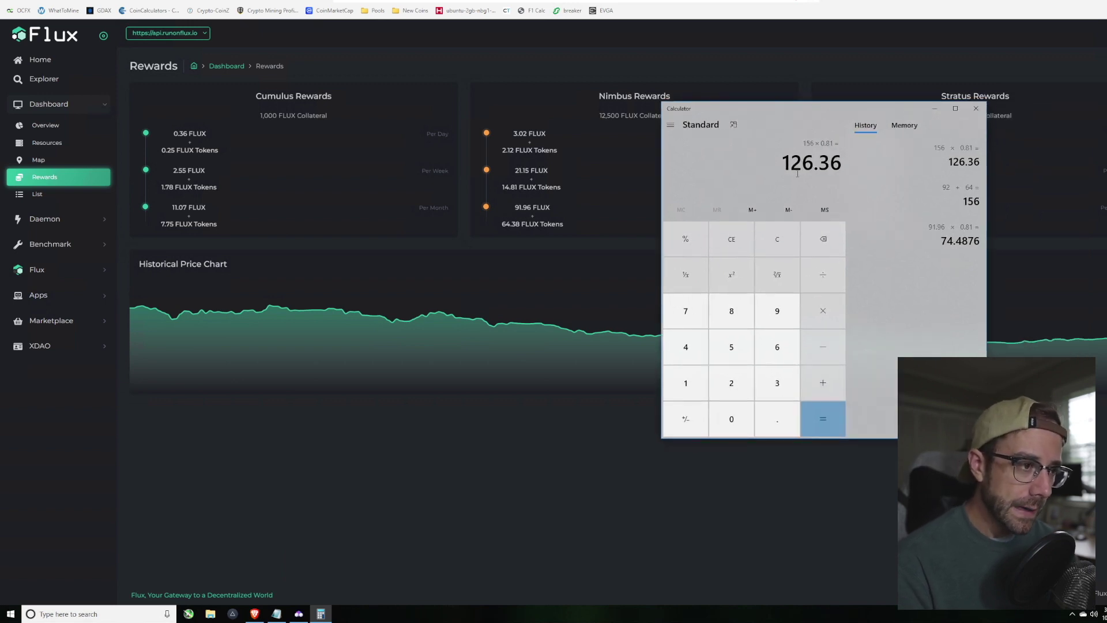
{"action": "left_click", "coordinate": [600, 478]}
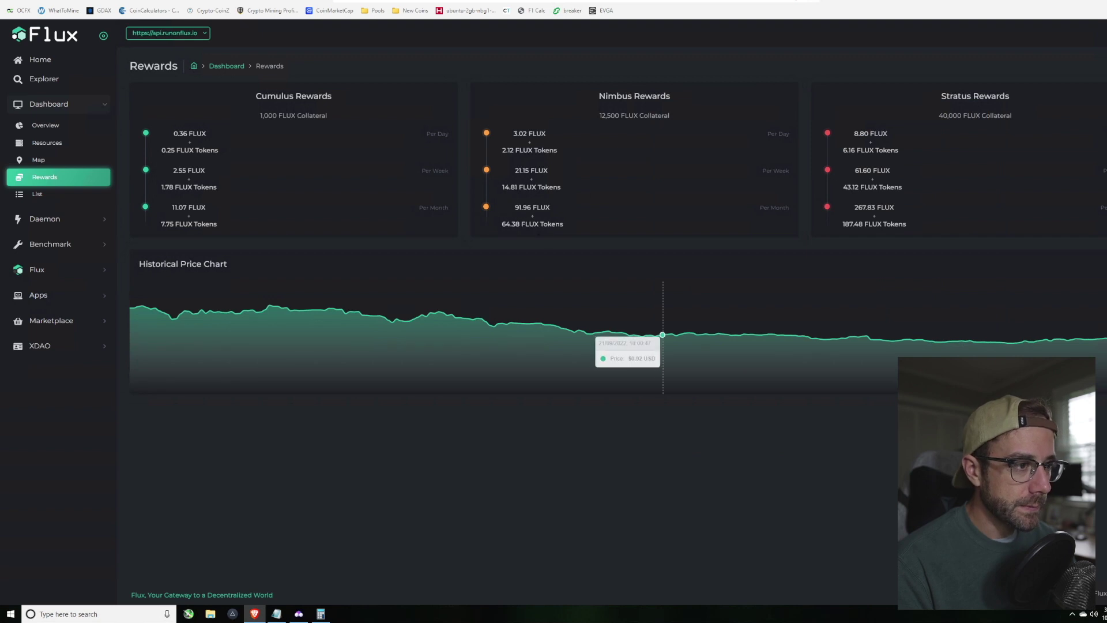